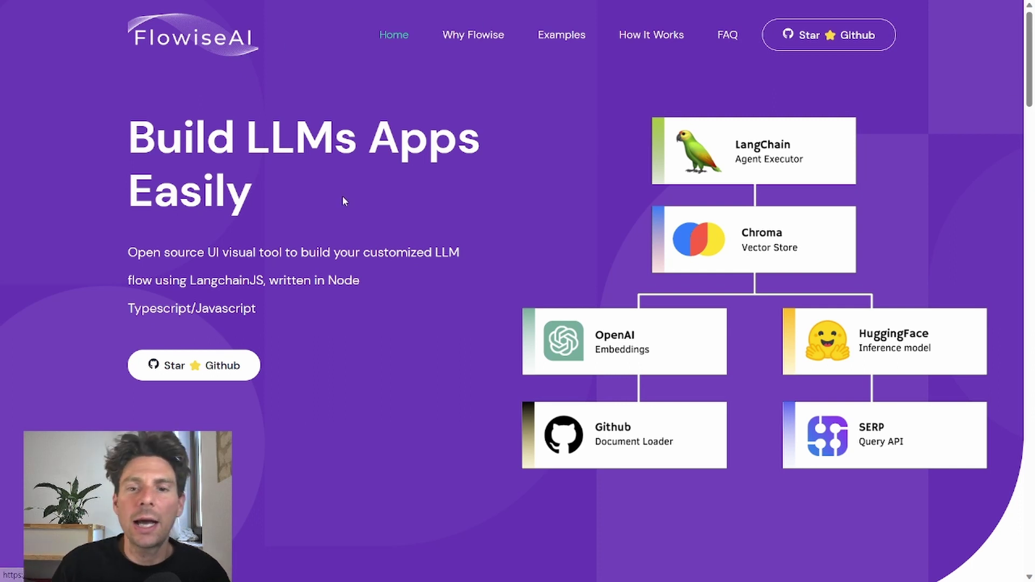
Look through the FlowiseAI homepage, including the example chains, the how-it-works demo and the frequently asked questions.
scroll(344, 201, "down", 3)
scroll(344, 201, "up", 3)
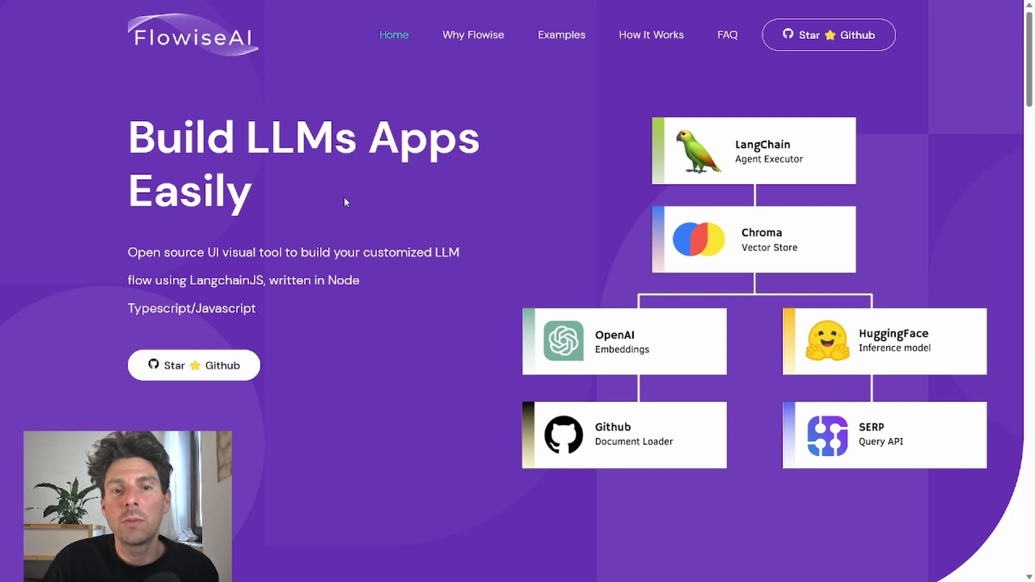
scroll(358, 199, "down", 15)
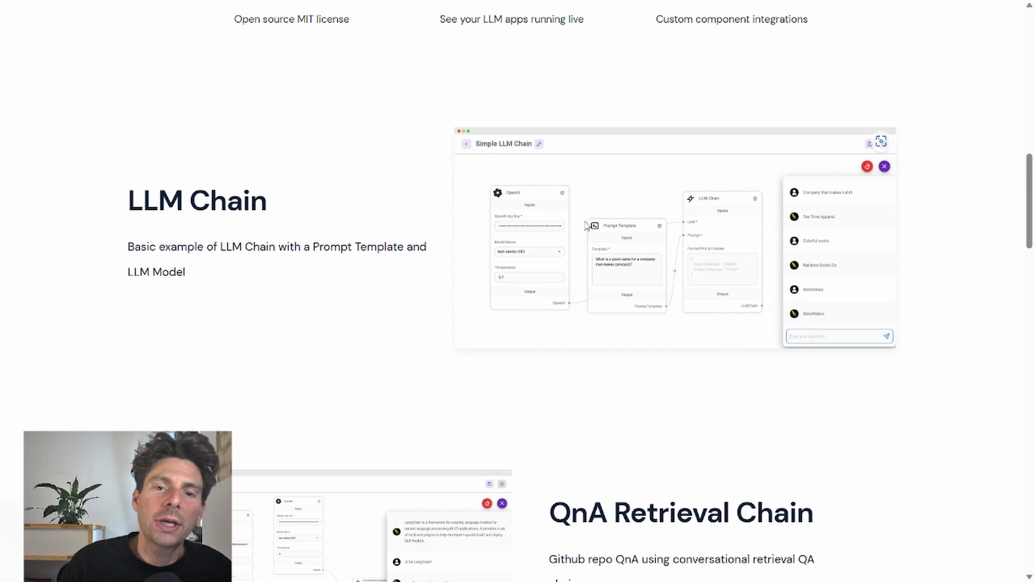
scroll(592, 267, "down", 3)
scroll(741, 178, "up", 3)
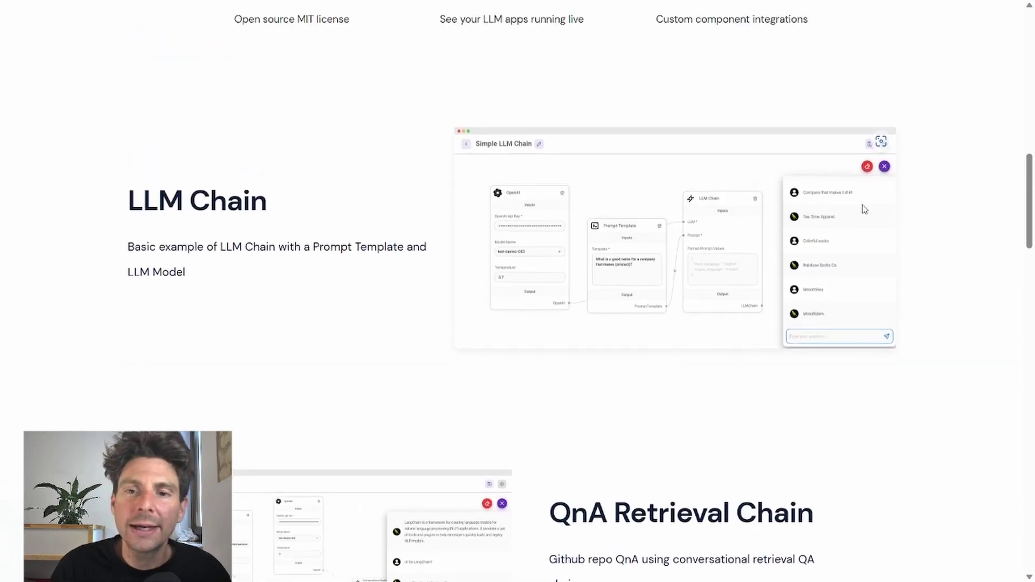
scroll(862, 205, "down", 5)
scroll(397, 343, "down", 12)
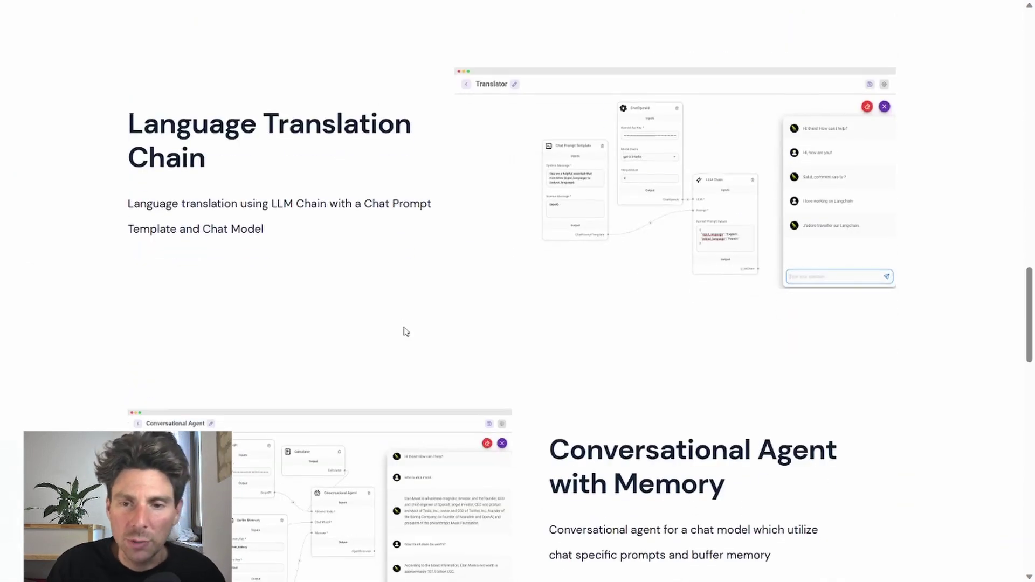
scroll(407, 326, "up", 1)
scroll(410, 327, "down", 14)
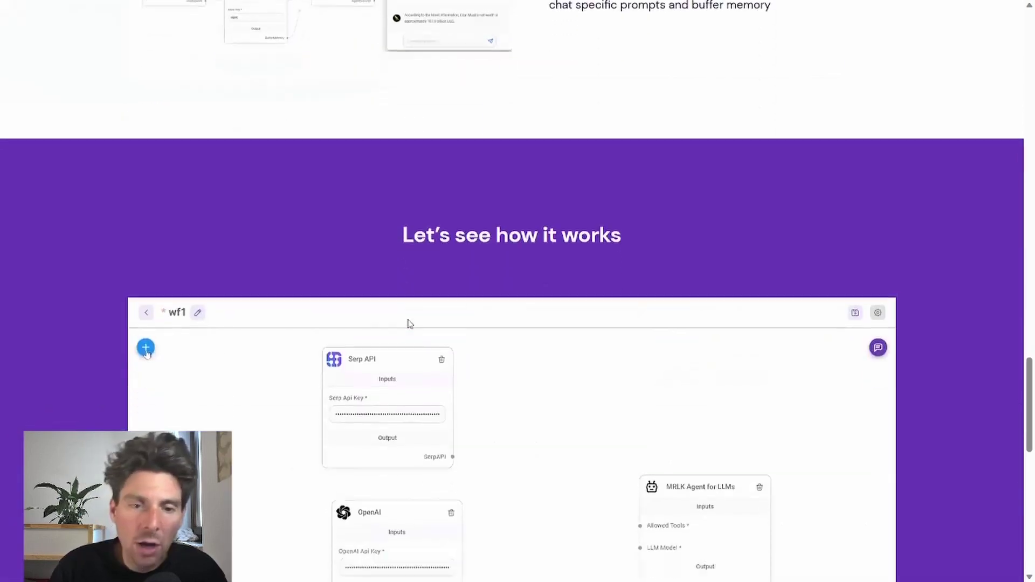
scroll(409, 318, "up", 3)
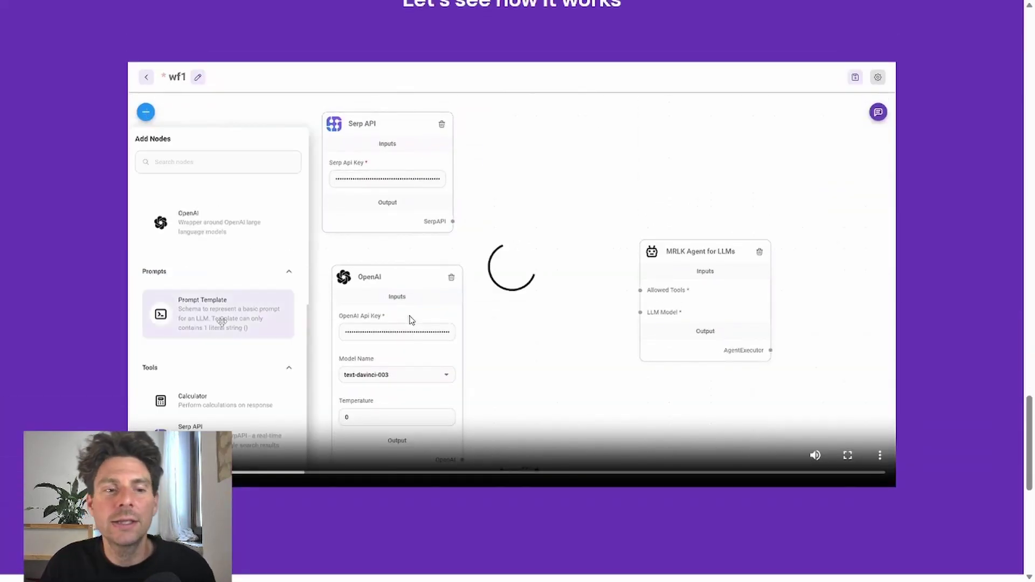
scroll(419, 317, "down", 8)
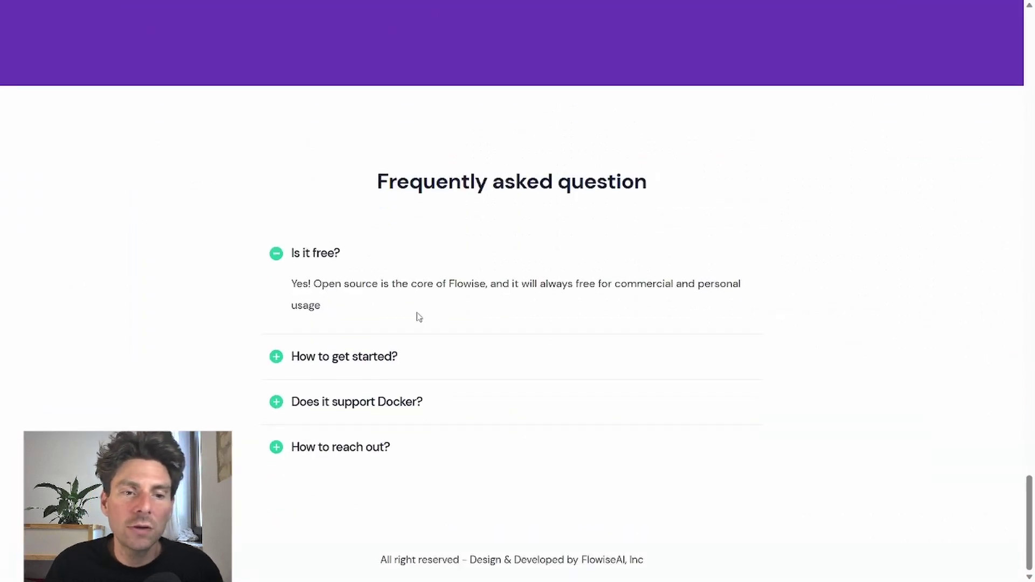
scroll(434, 312, "up", 20)
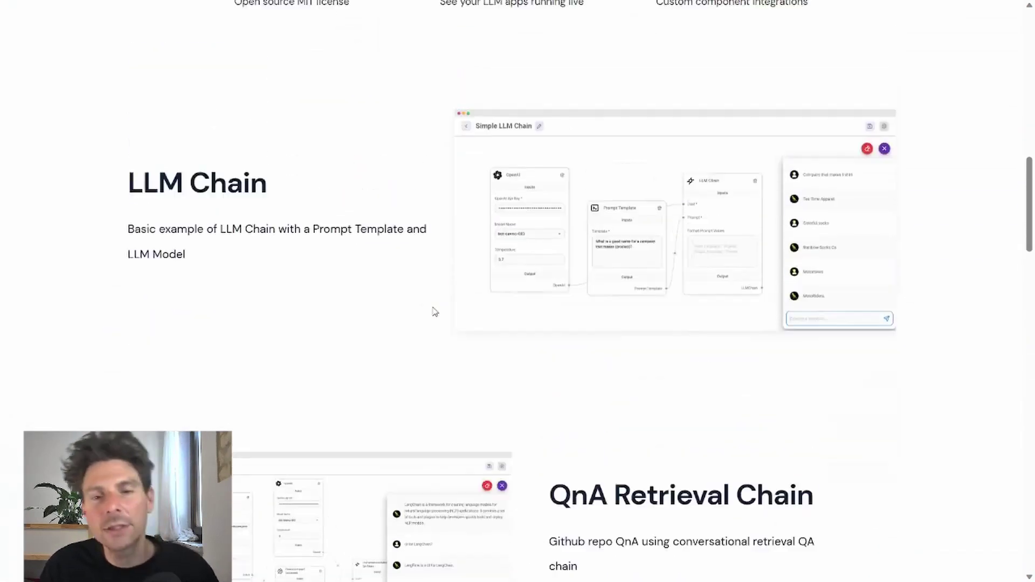
scroll(434, 311, "up", 4)
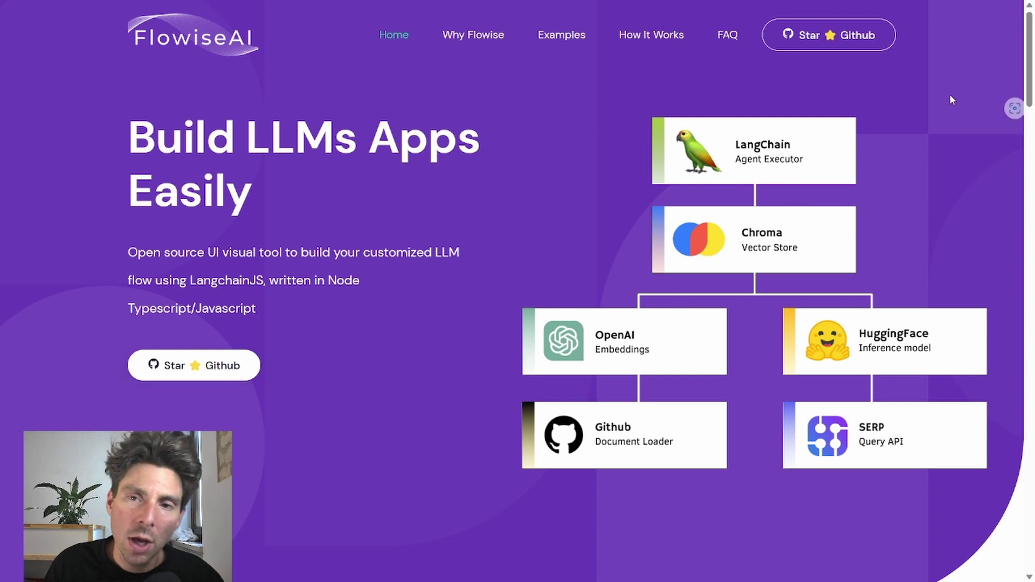
Open the Flowise GitHub repository and check its clone options and existing forks.
left_click(820, 38)
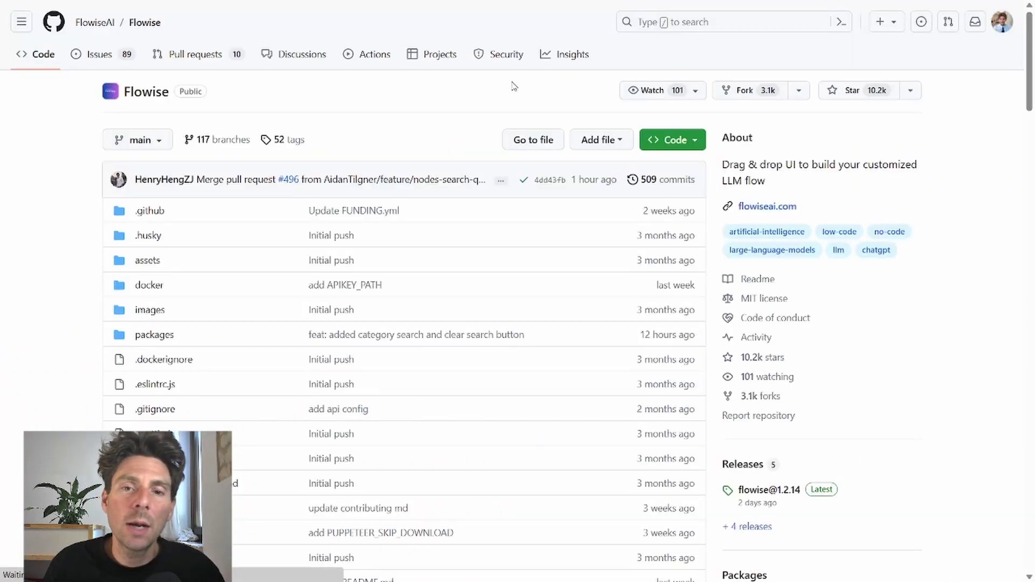
left_click(693, 143)
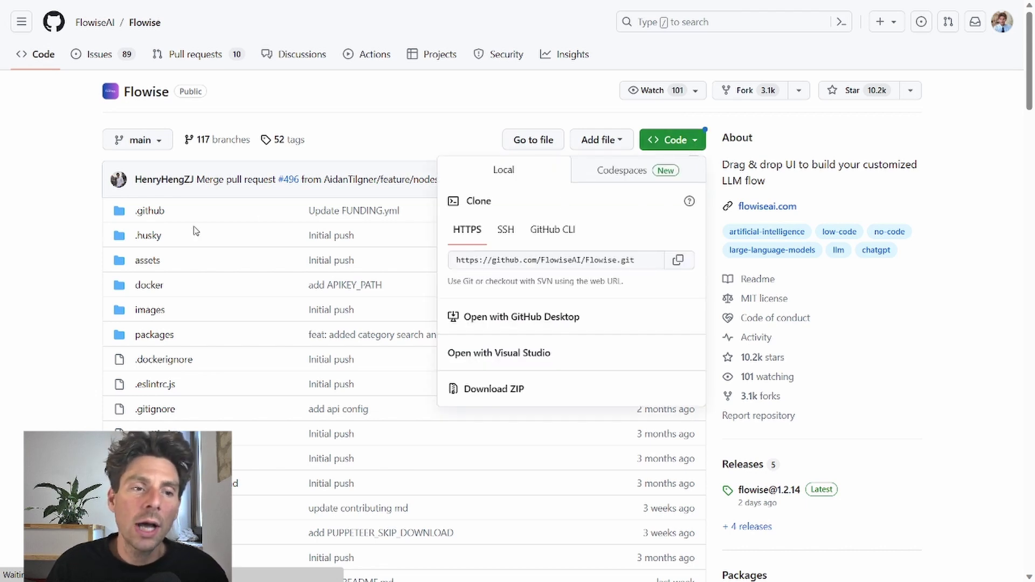
left_click(59, 213)
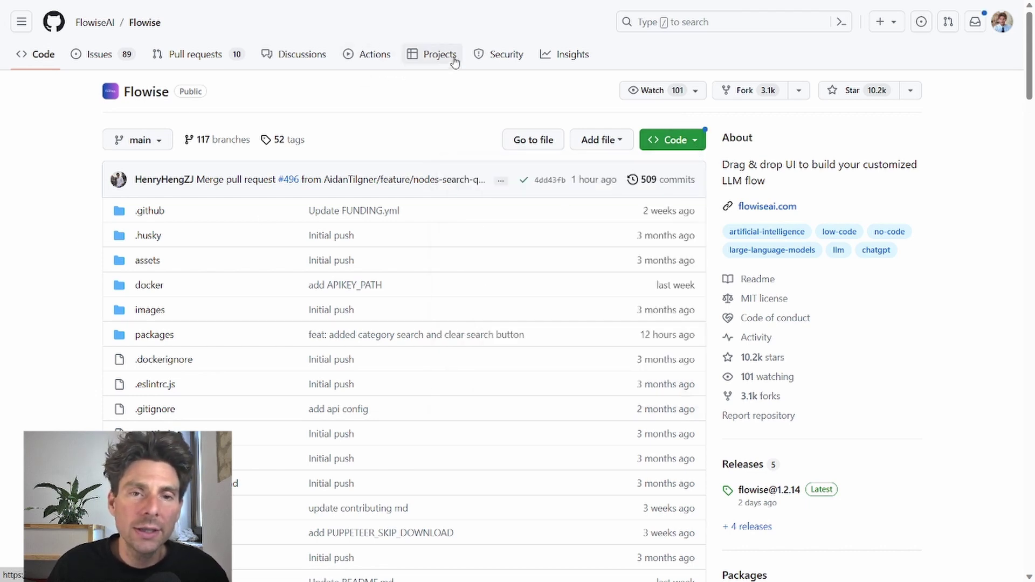
left_click(744, 93)
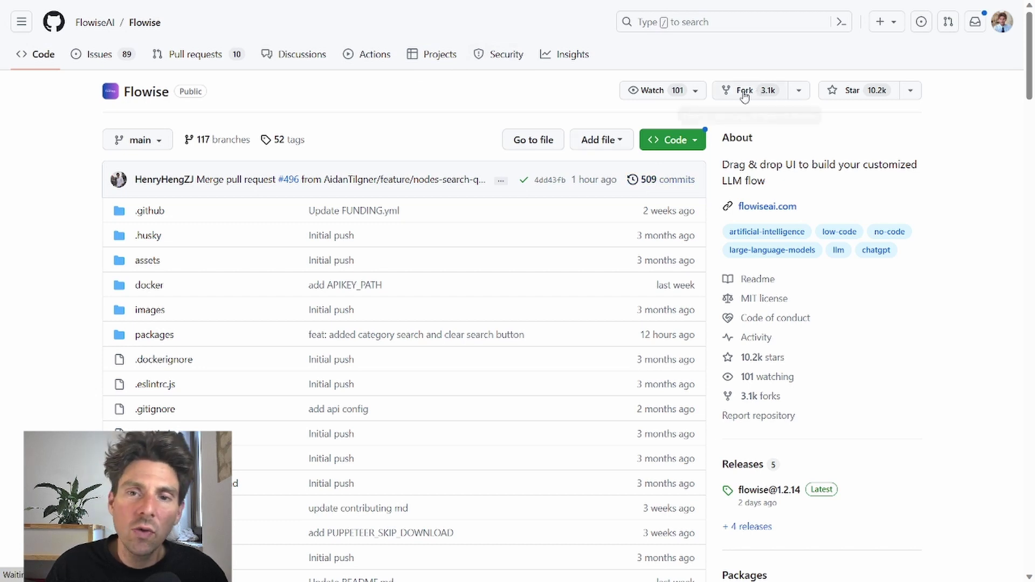
left_click(798, 91)
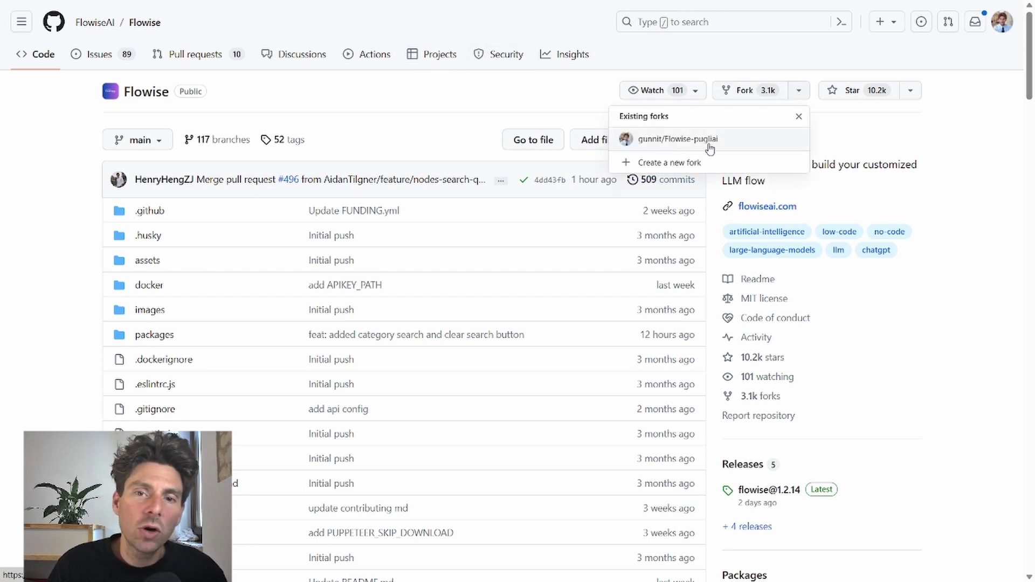
left_click(951, 121)
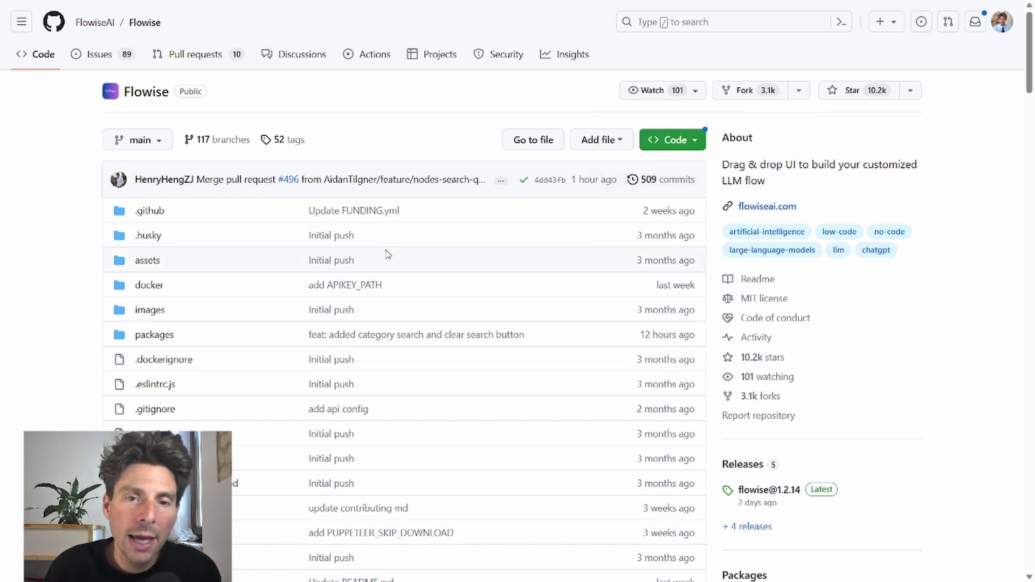
Create a new fork of the repository named Flowise under the Pugli-ai organization, copying only the main branch.
scroll(572, 262, "down", 6)
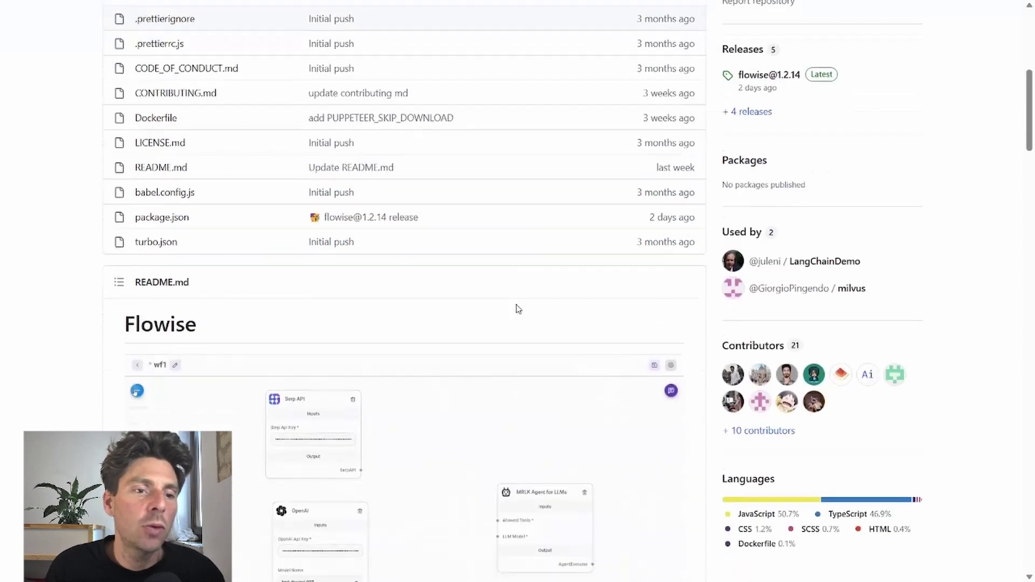
scroll(518, 307, "up", 6)
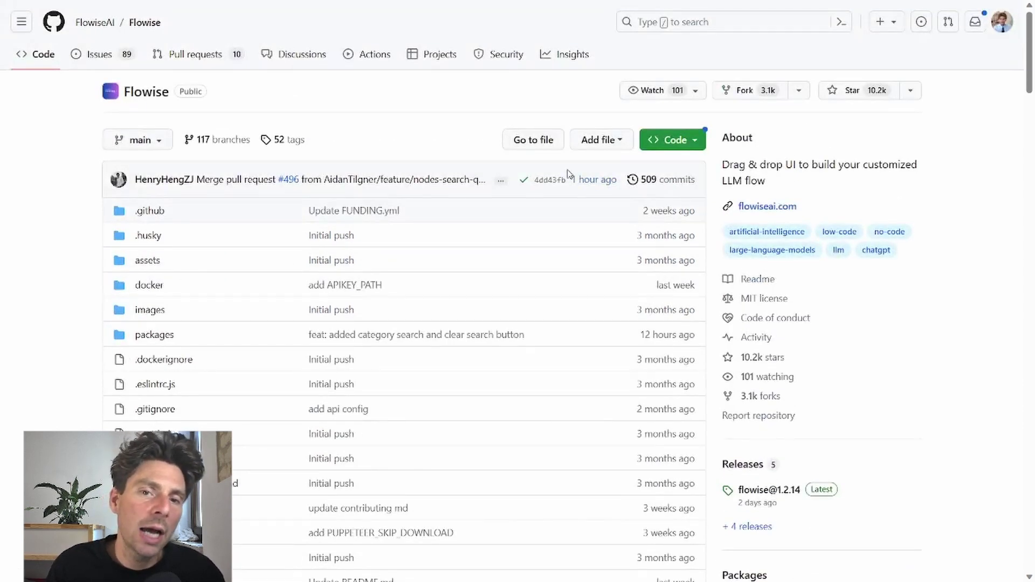
scroll(438, 250, "down", 1)
scroll(439, 249, "down", 4)
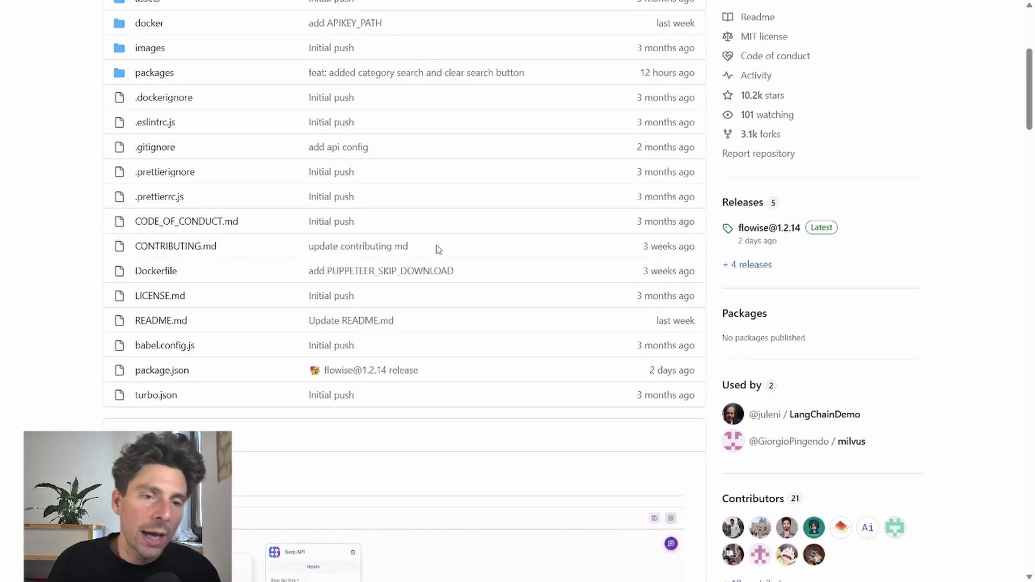
scroll(435, 248, "up", 3)
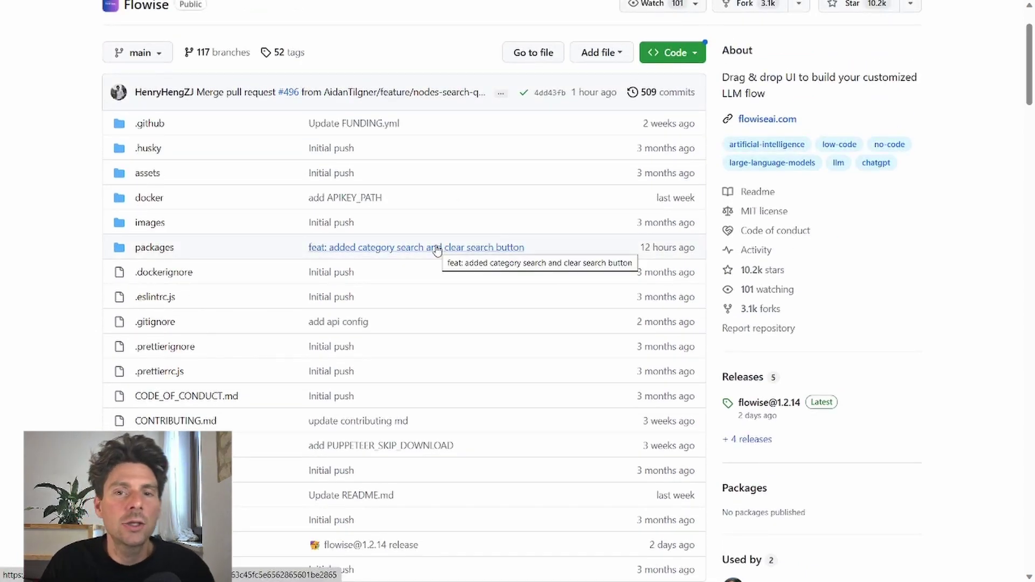
scroll(437, 249, "up", 2)
left_click(804, 92)
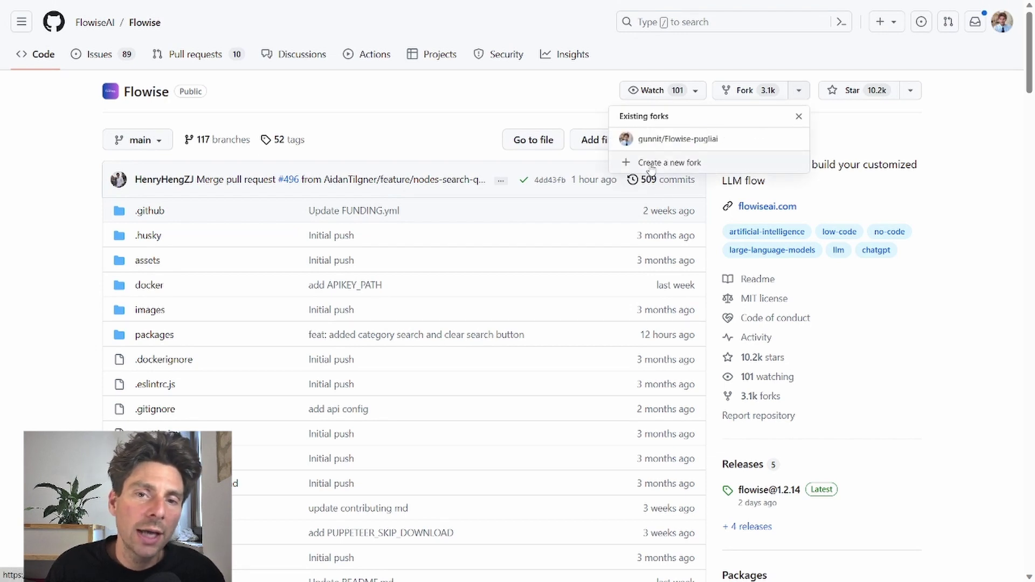
left_click(705, 170)
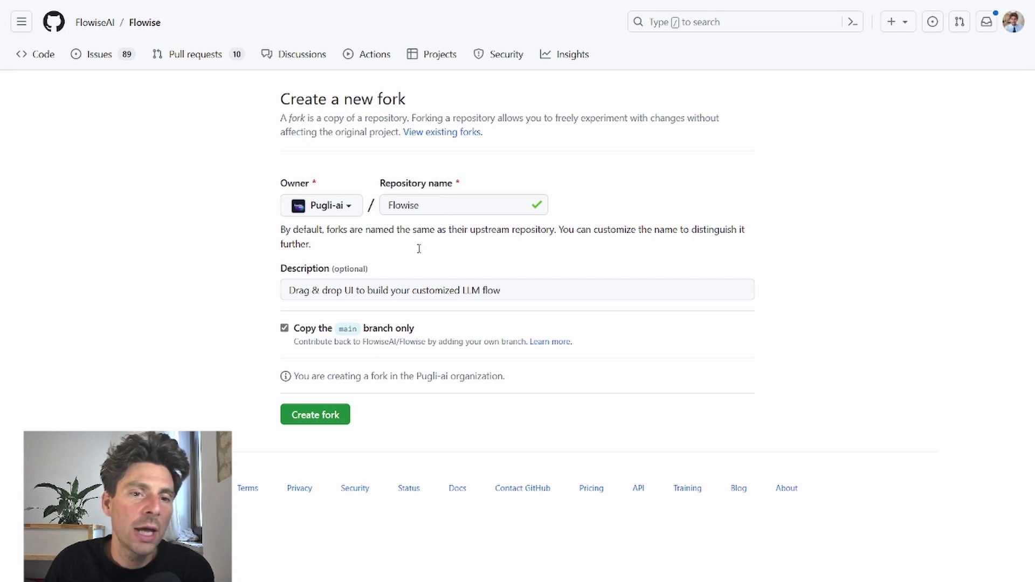
left_click(331, 409)
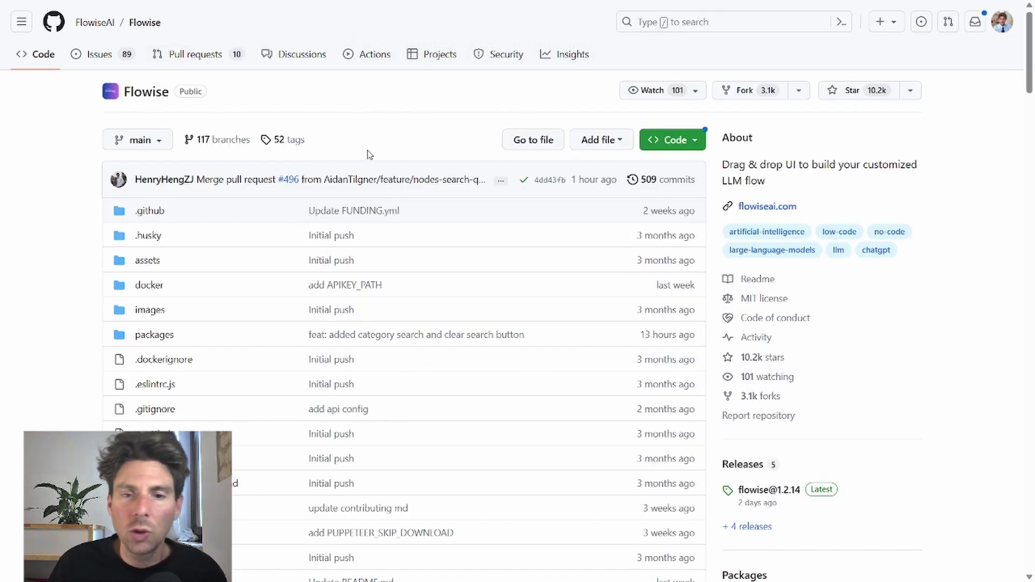
Download the Flowise repository's source code as a ZIP archive.
scroll(370, 162, "down", 3)
scroll(372, 164, "down", 2)
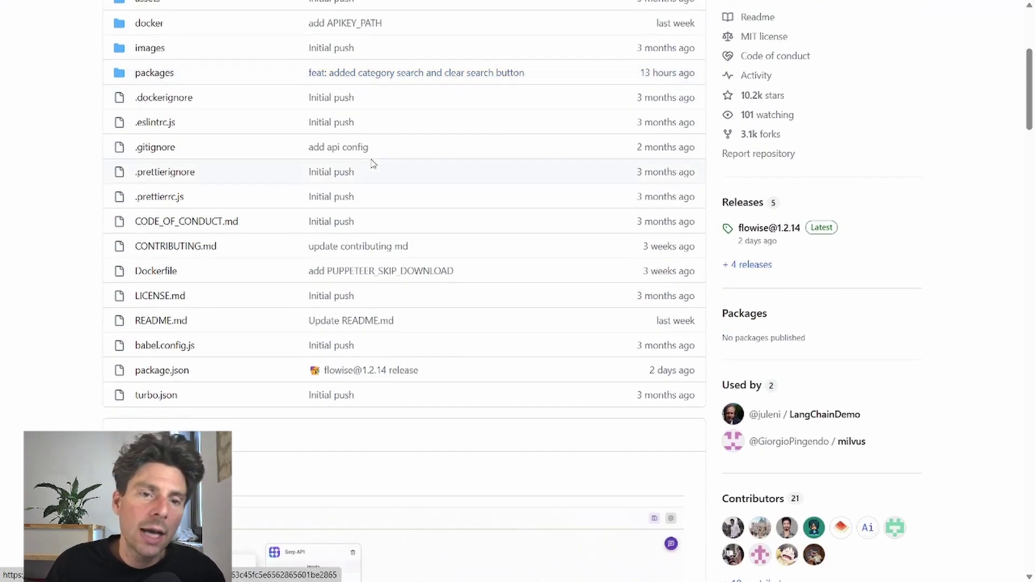
scroll(372, 163, "up", 5)
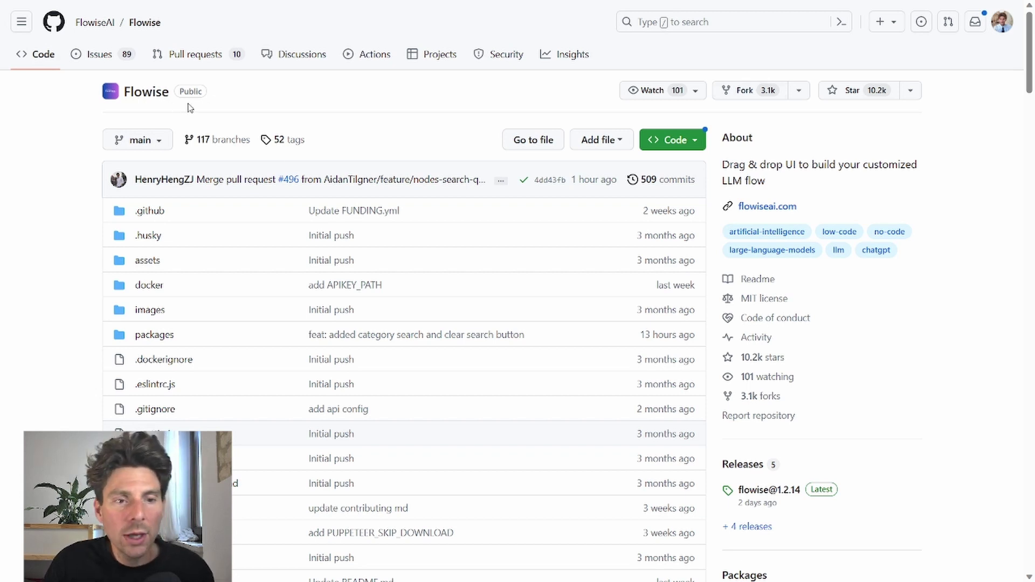
scroll(334, 172, "down", 2)
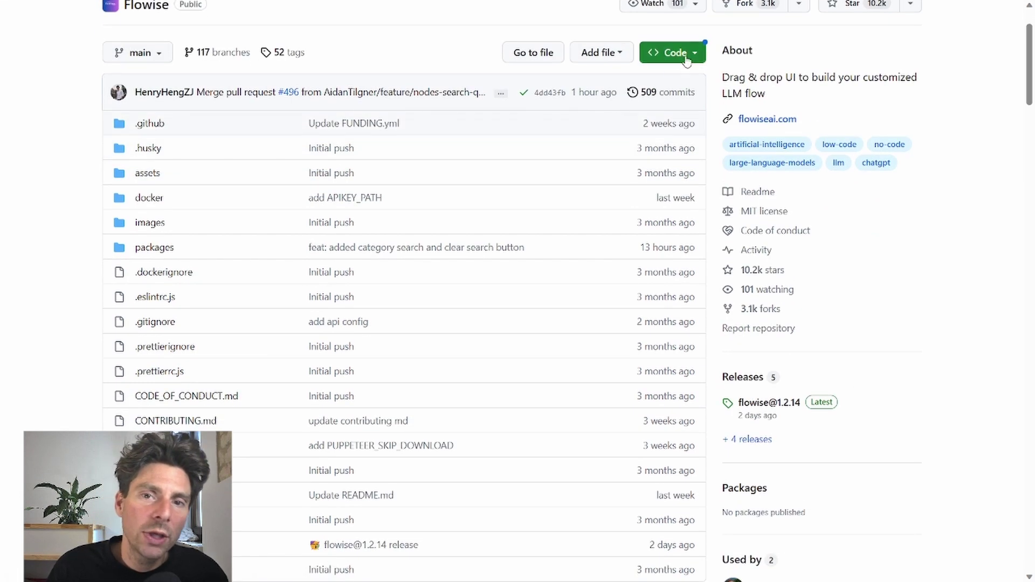
left_click(686, 61)
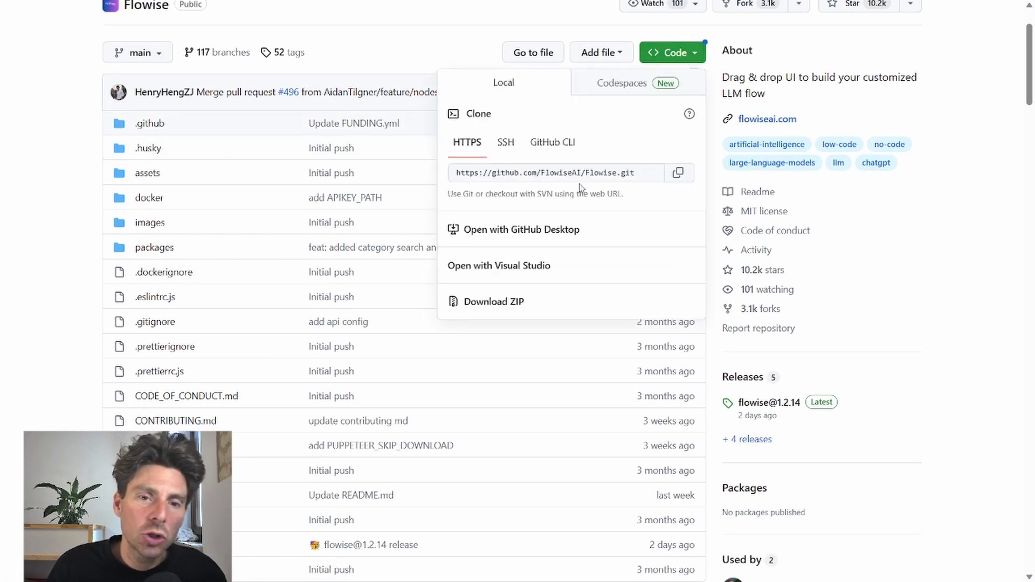
left_click(564, 304)
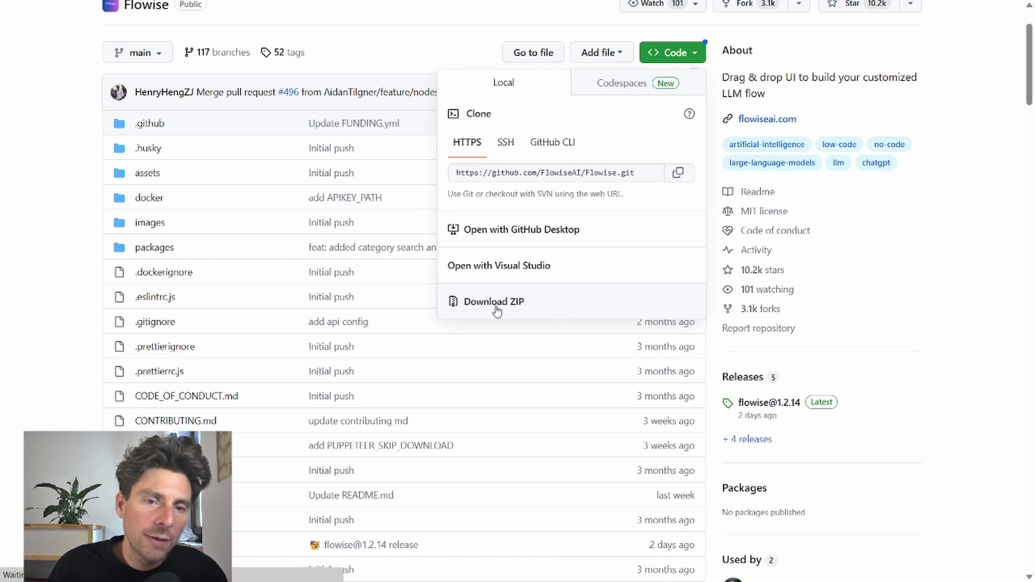
scroll(684, 60, "up", 2)
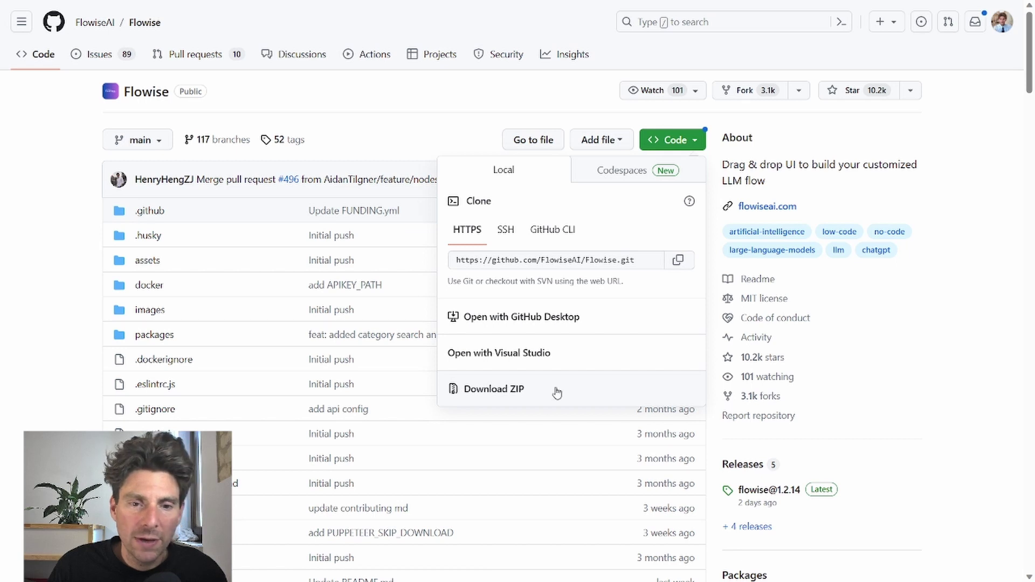
left_click(170, 251)
Read the README's Quick Start, Docker and Developers sections for the installation and setup instructions.
scroll(171, 251, "down", 13)
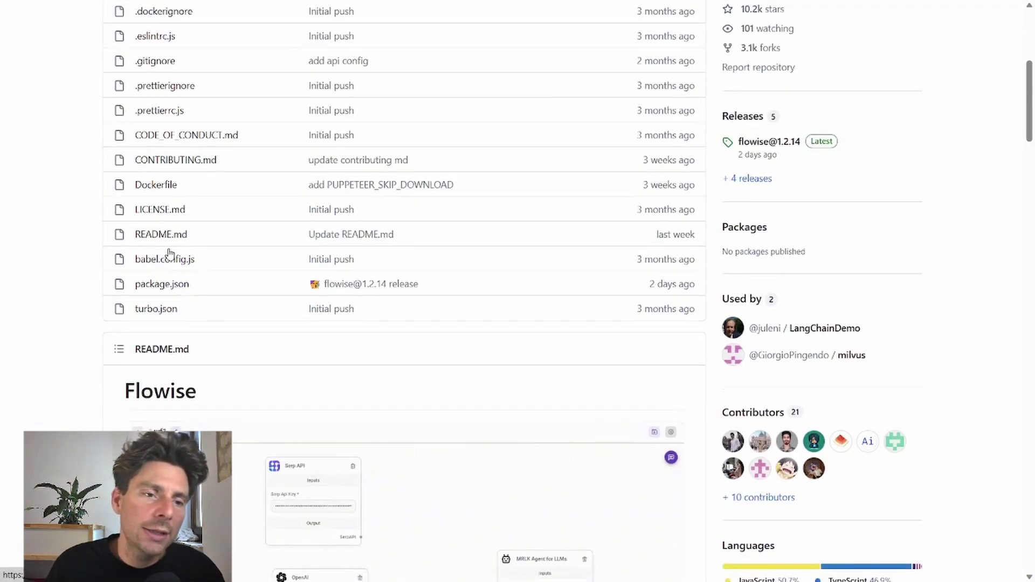
scroll(173, 251, "down", 5)
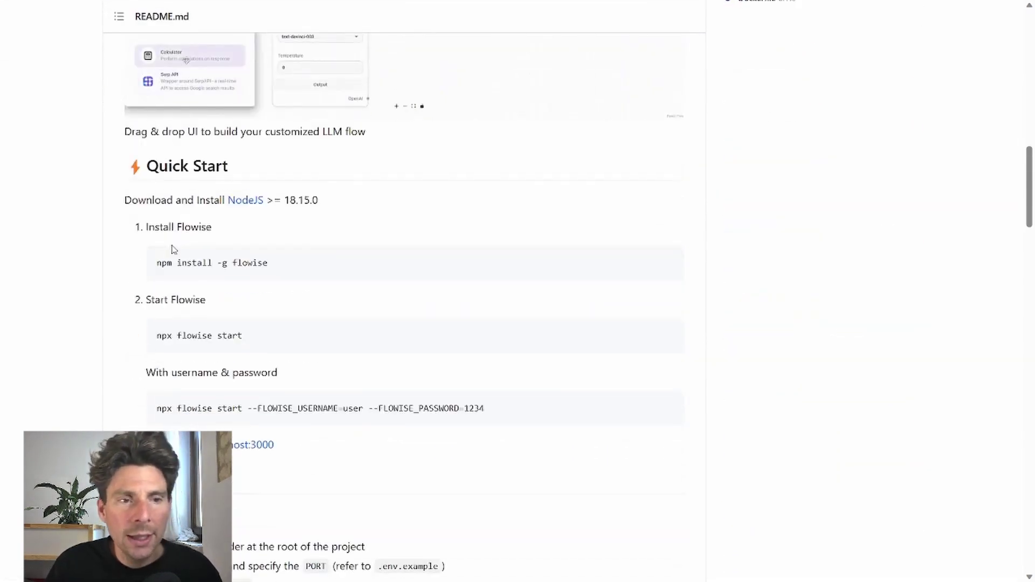
scroll(208, 167, "down", 6)
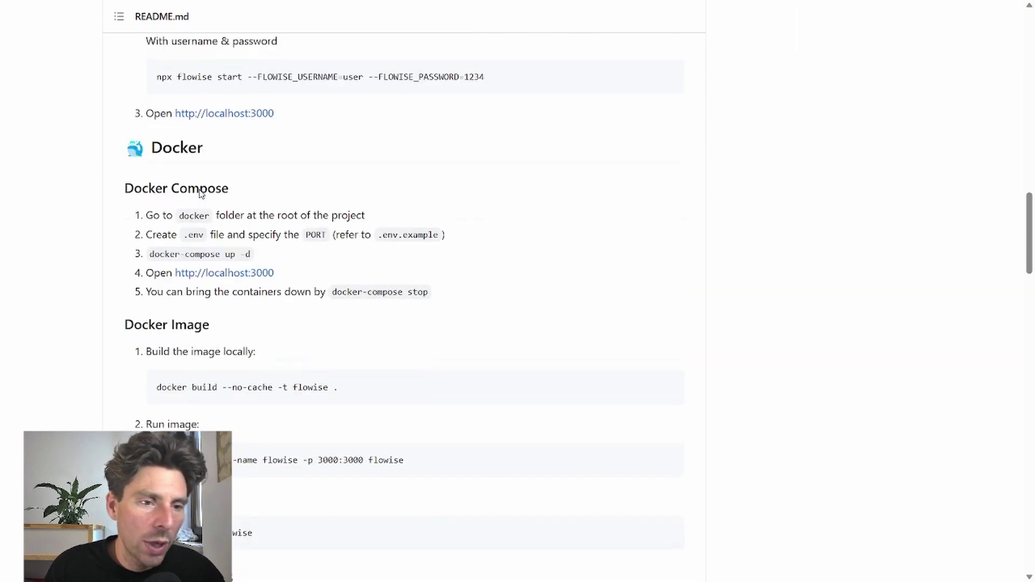
scroll(208, 167, "down", 9)
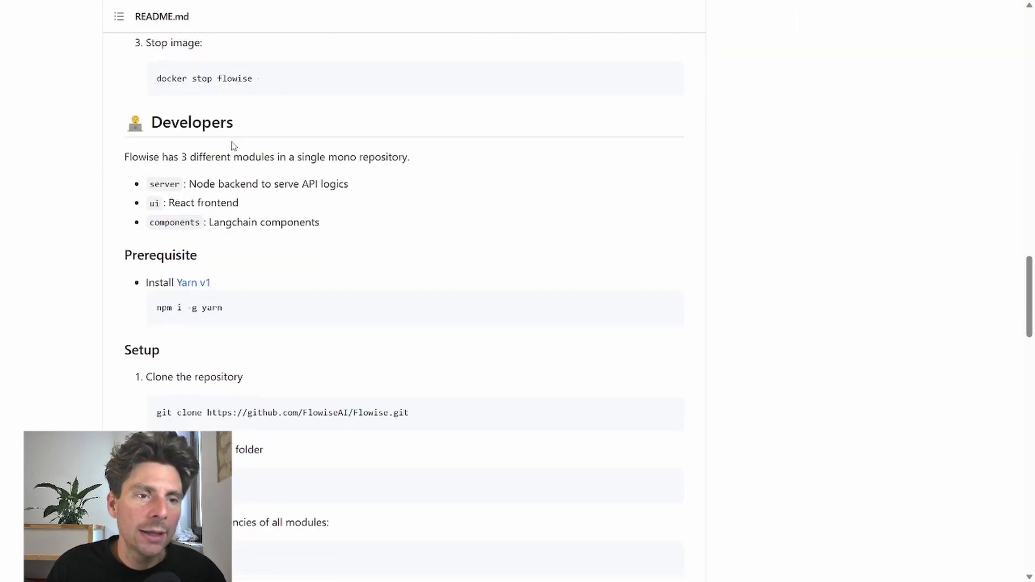
scroll(236, 163, "down", 2)
scroll(224, 152, "up", 3)
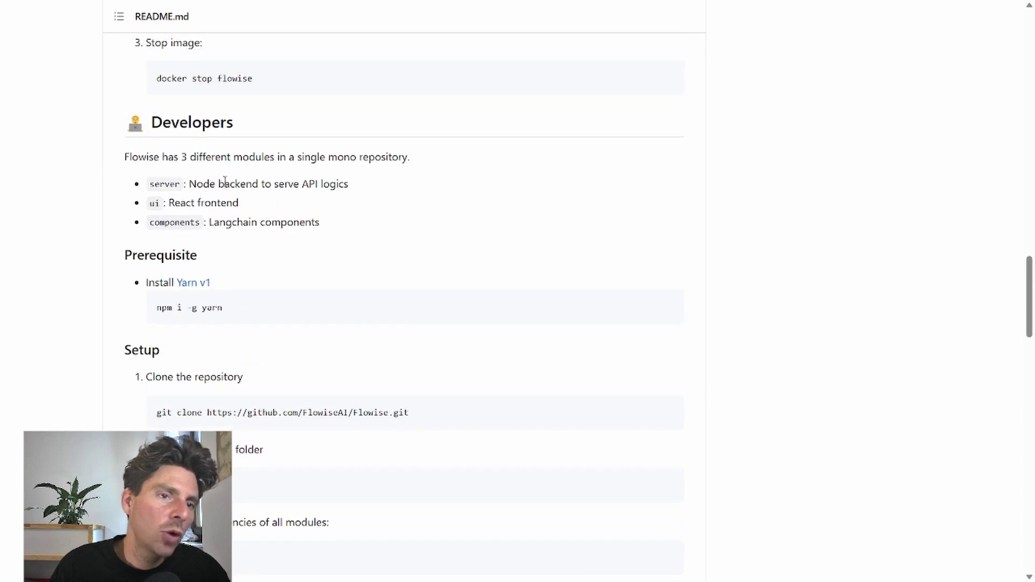
scroll(224, 178, "down", 5)
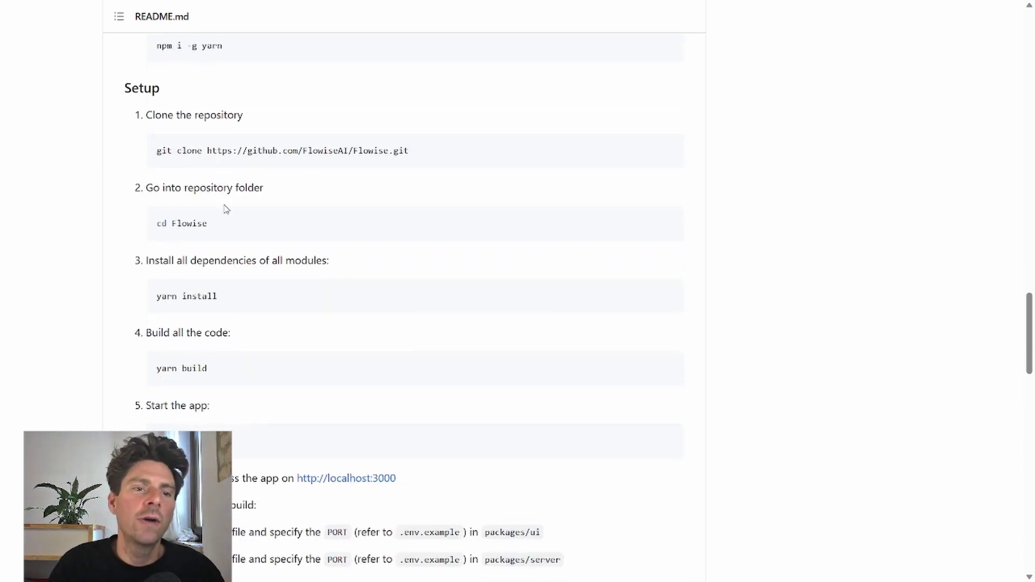
scroll(226, 209, "up", 15)
scroll(226, 209, "down", 3)
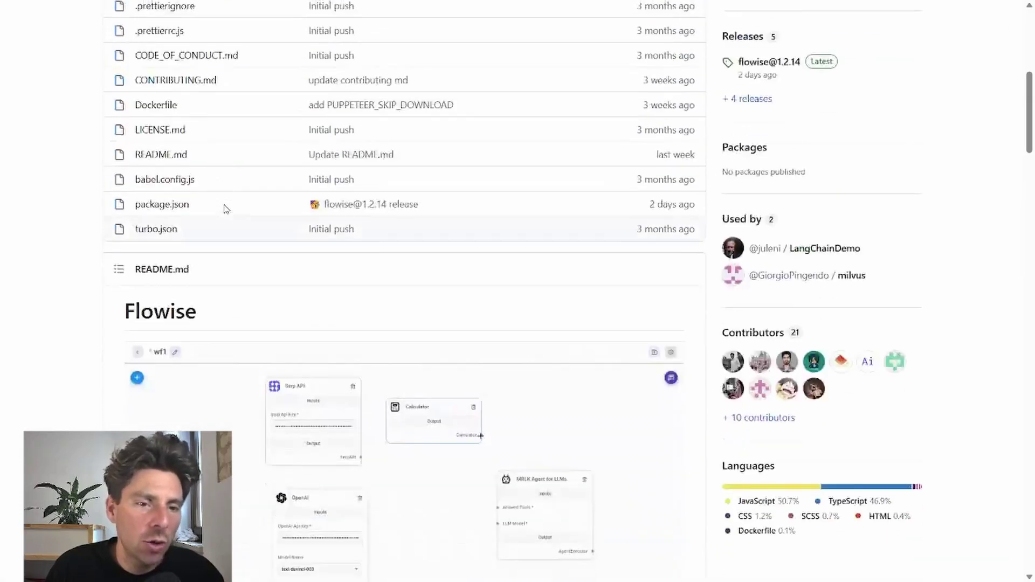
Review the install command in the README's Quick Start and check the latest LTS version on the linked Node.js downloads page.
scroll(226, 209, "down", 8)
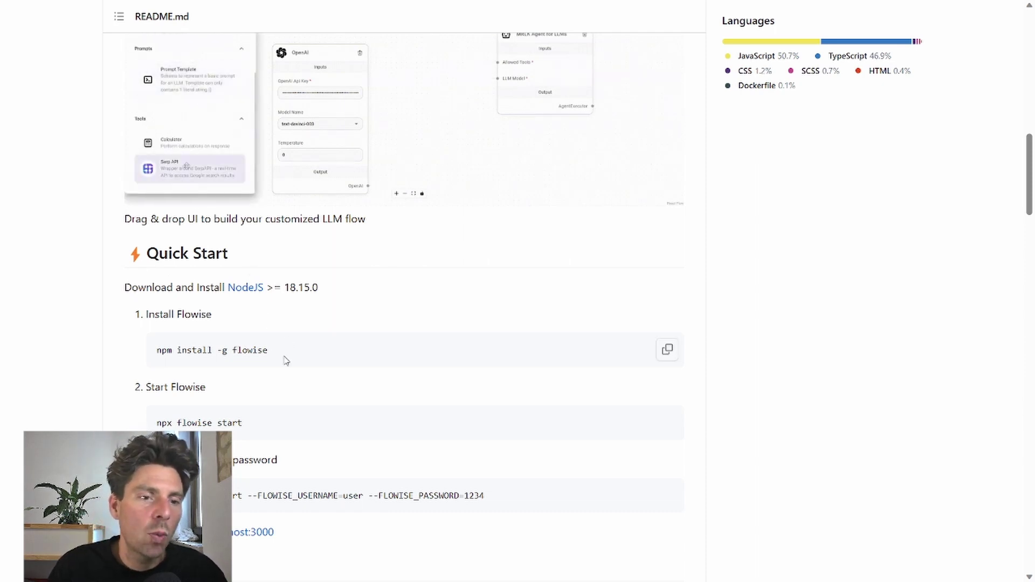
left_click_drag(279, 358, 141, 363)
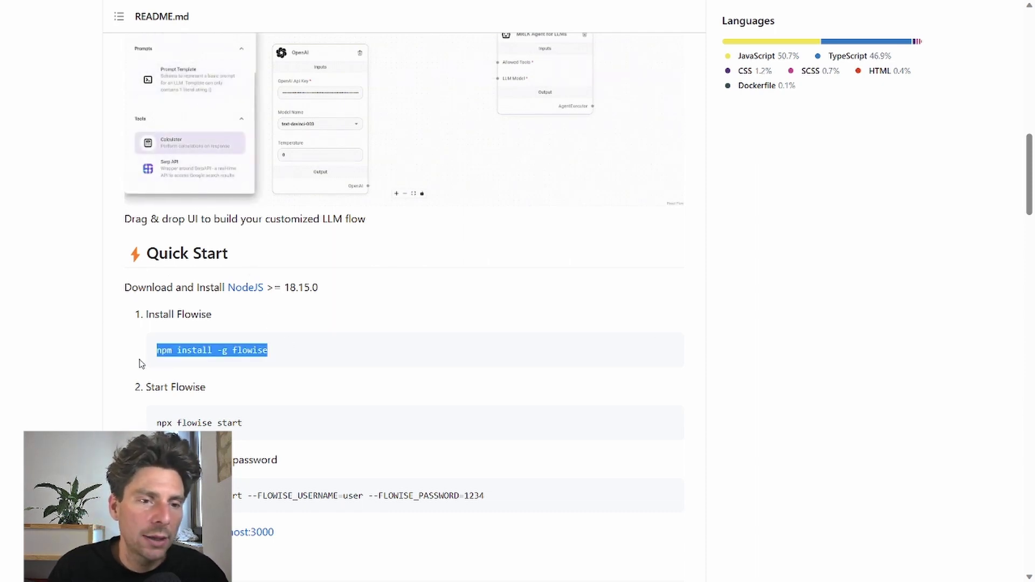
left_click(359, 283)
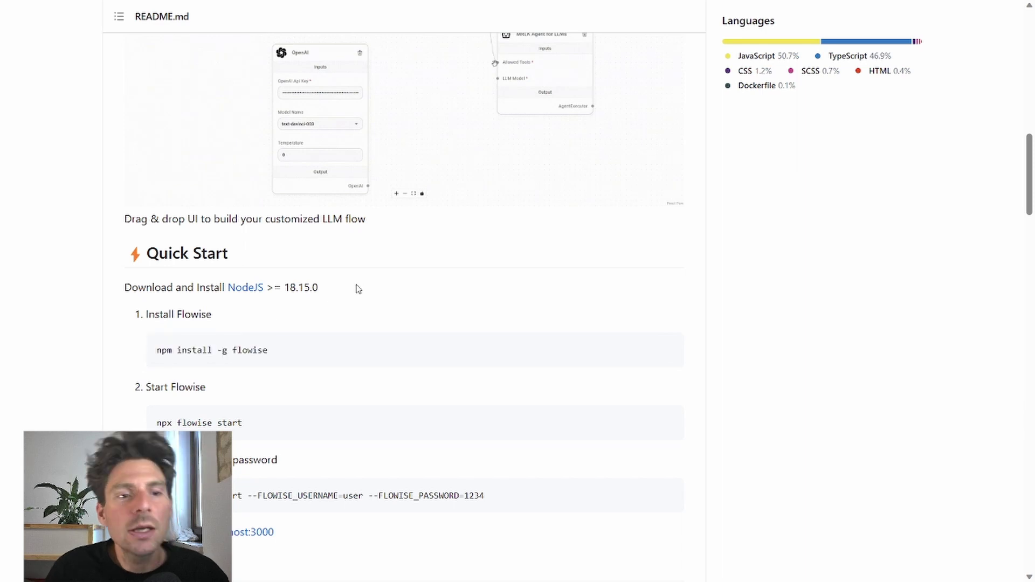
left_click(247, 292)
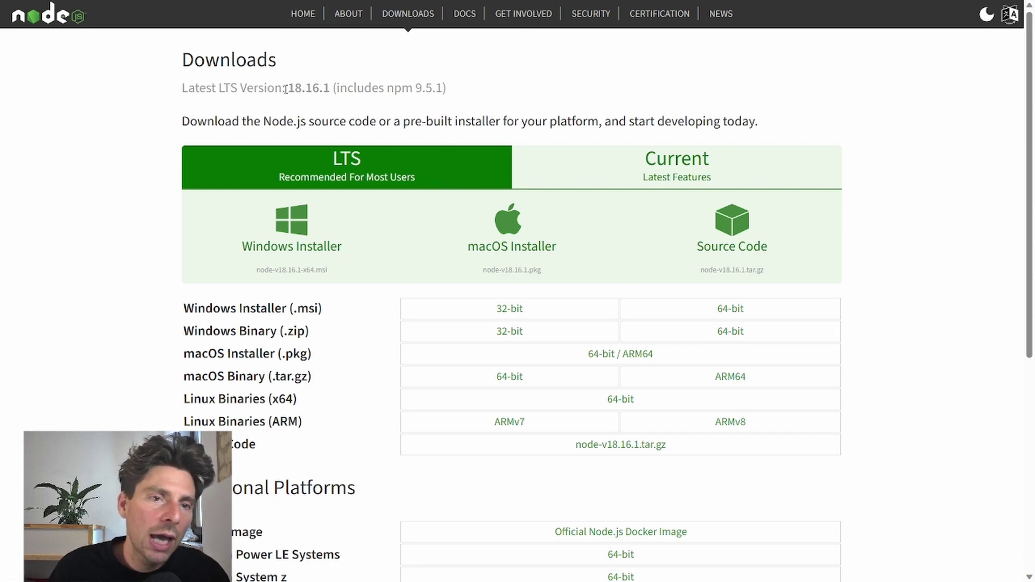
left_click_drag(291, 87, 324, 85)
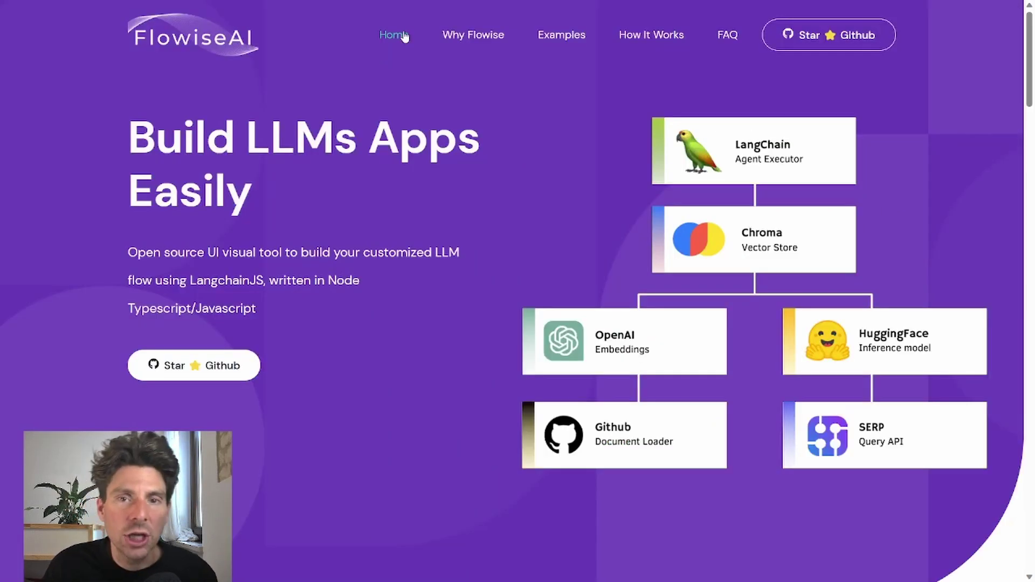
Reopen the Flowise GitHub repository from the FlowiseAI site and check which NodeJS version the Quick Start requires.
left_click(807, 34)
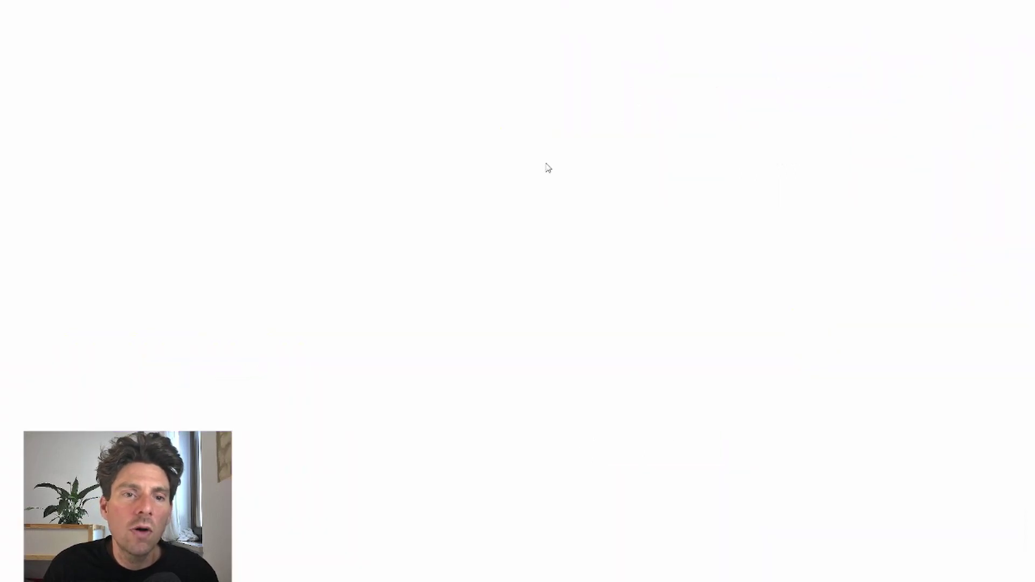
scroll(313, 199, "down", 15)
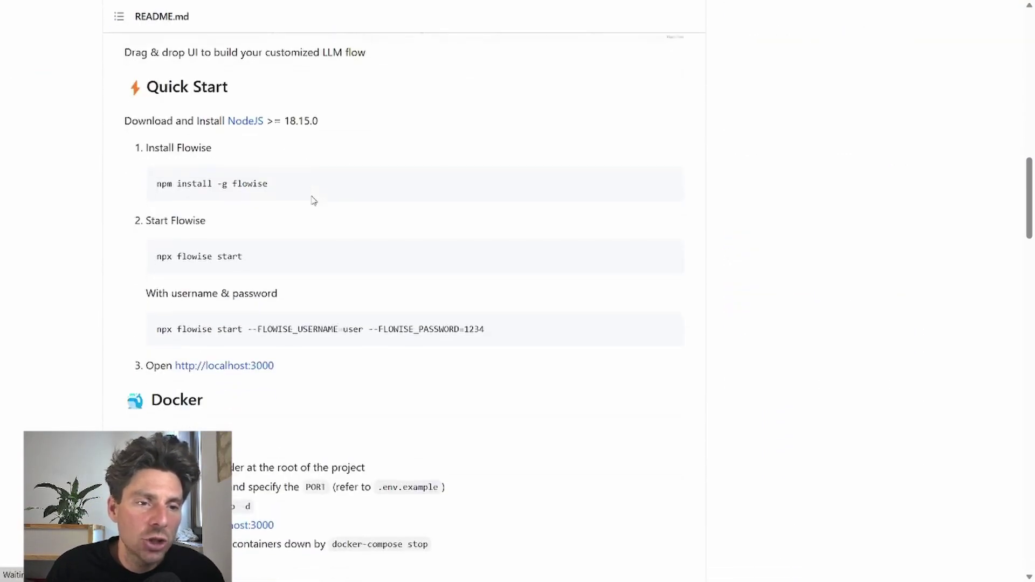
scroll(313, 200, "up", 7)
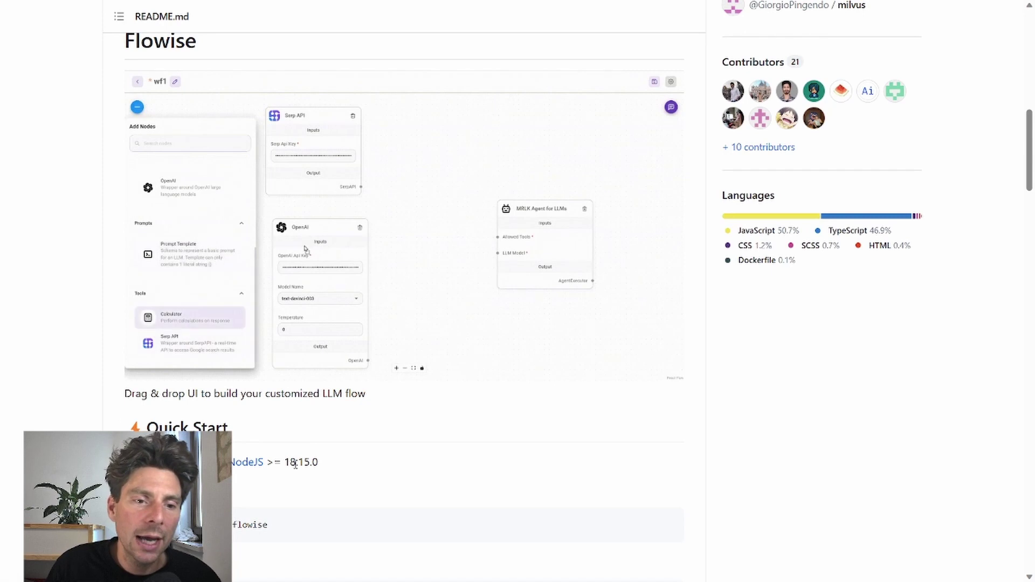
left_click_drag(287, 462, 330, 462)
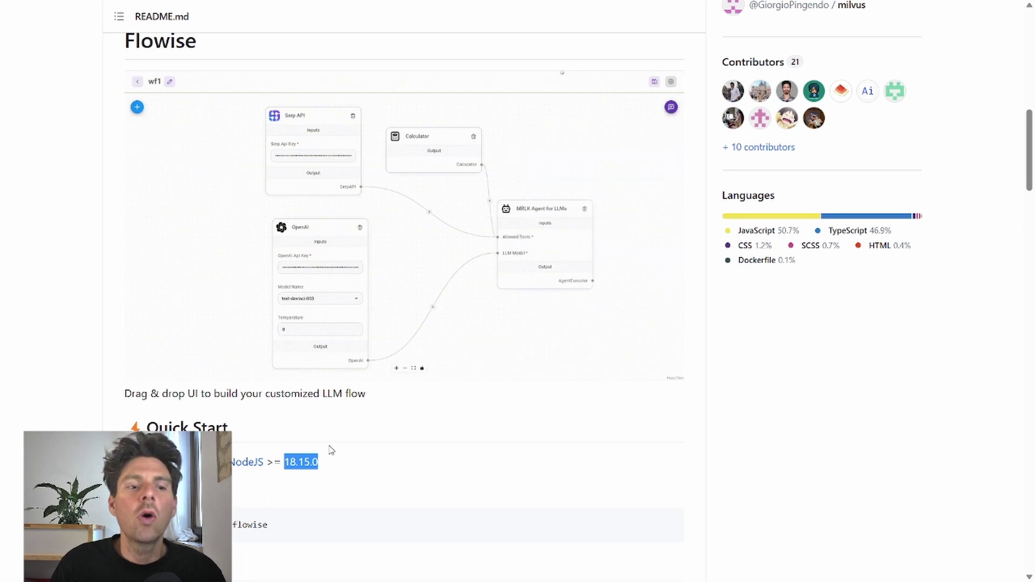
scroll(331, 450, "down", 3)
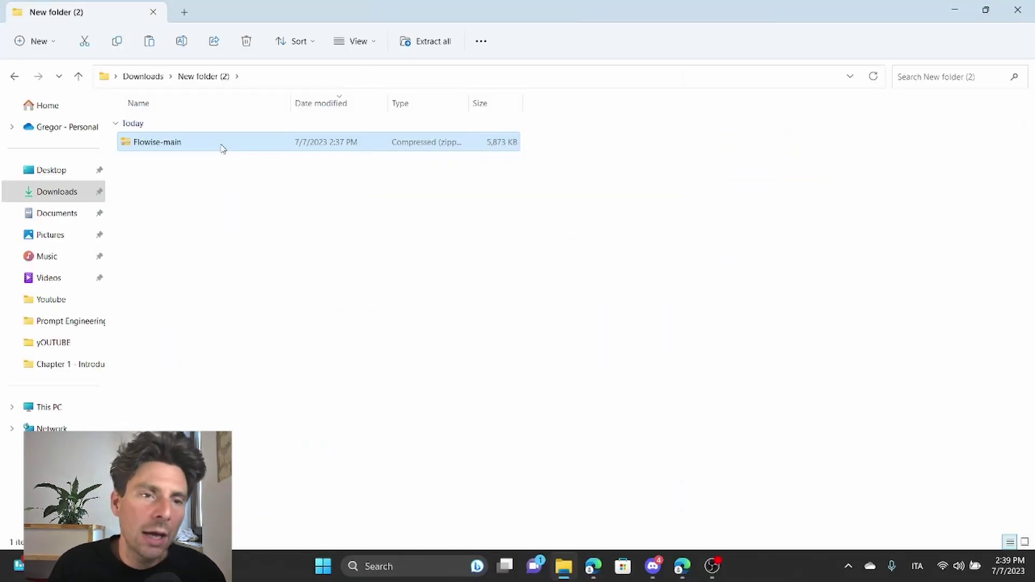
Extract the Flowise-main ZIP archive into a Flowise-main folder inside Downloads\New folder (2).
right_click(220, 149)
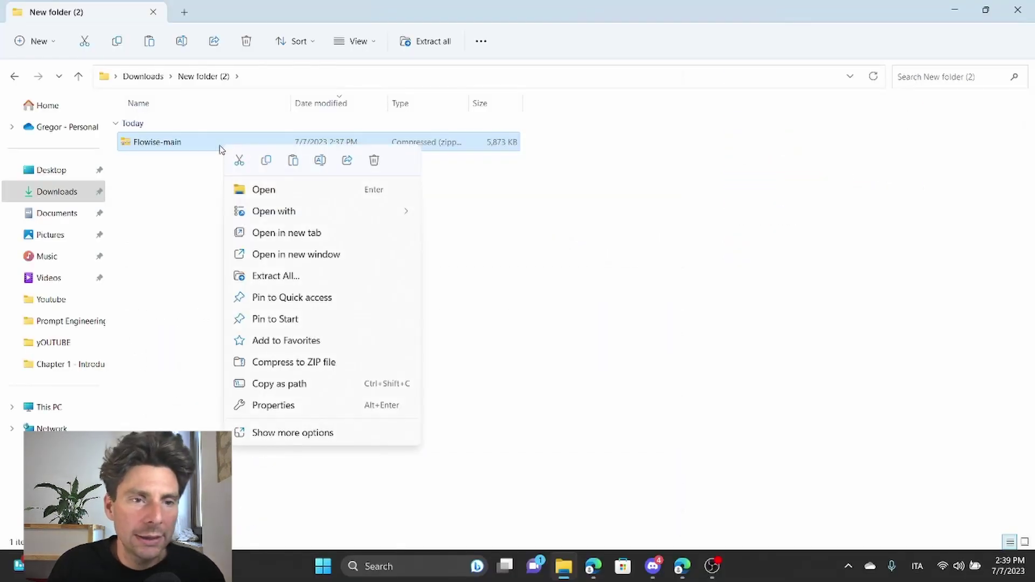
left_click(422, 44)
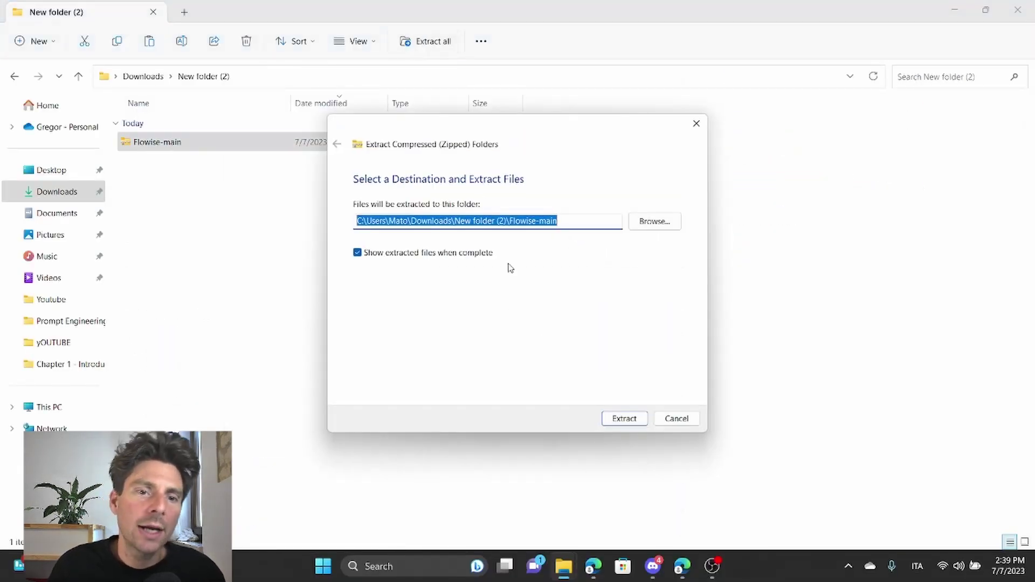
left_click(638, 424)
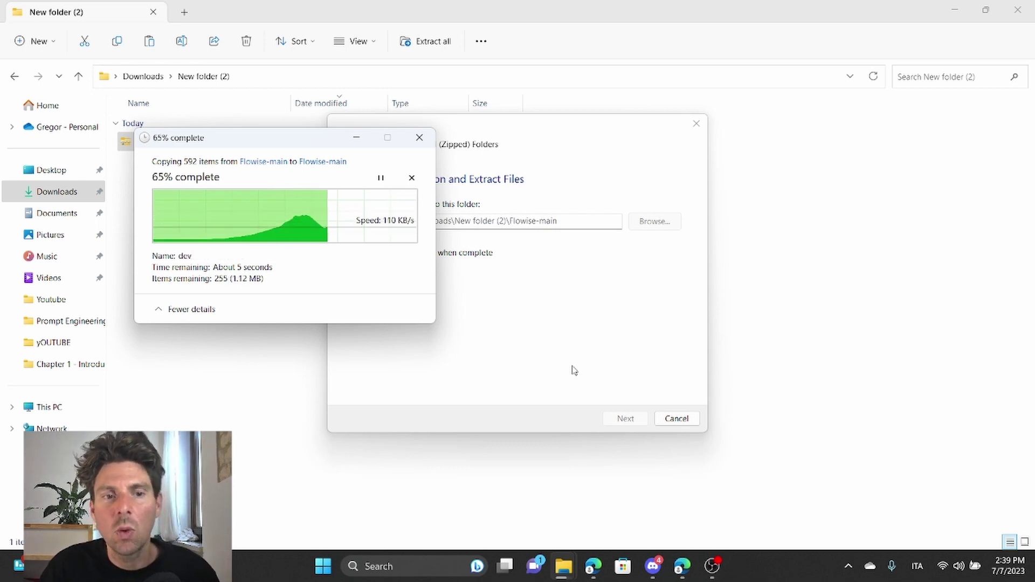
Go back to the Flowise GitHub repository from the FlowiseAI site and highlight the npm install -g flowise command in the README.
key("alt+Tab")
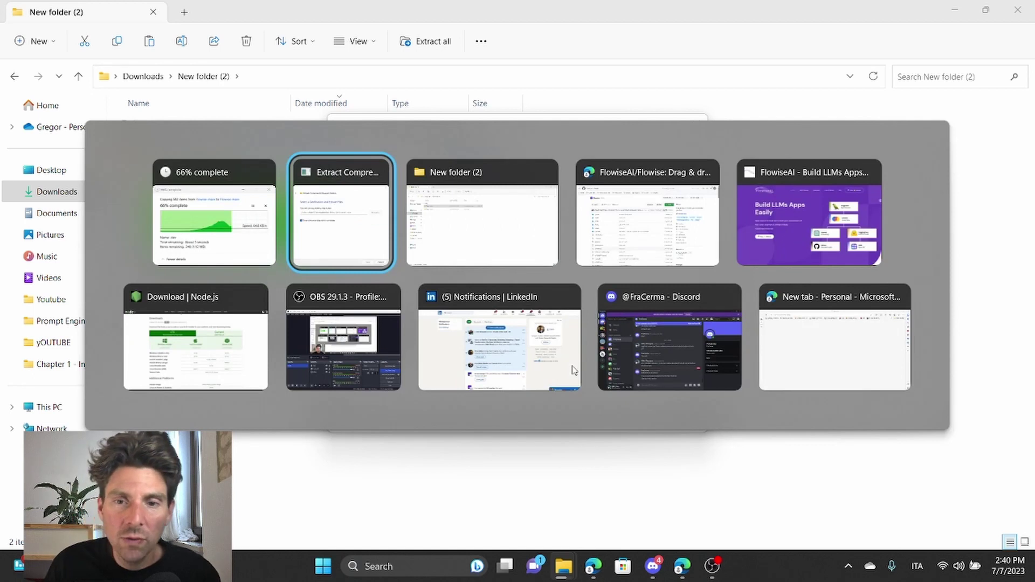
key("alt+Tab")
key("alt+Tab")
key("alt+Tab")
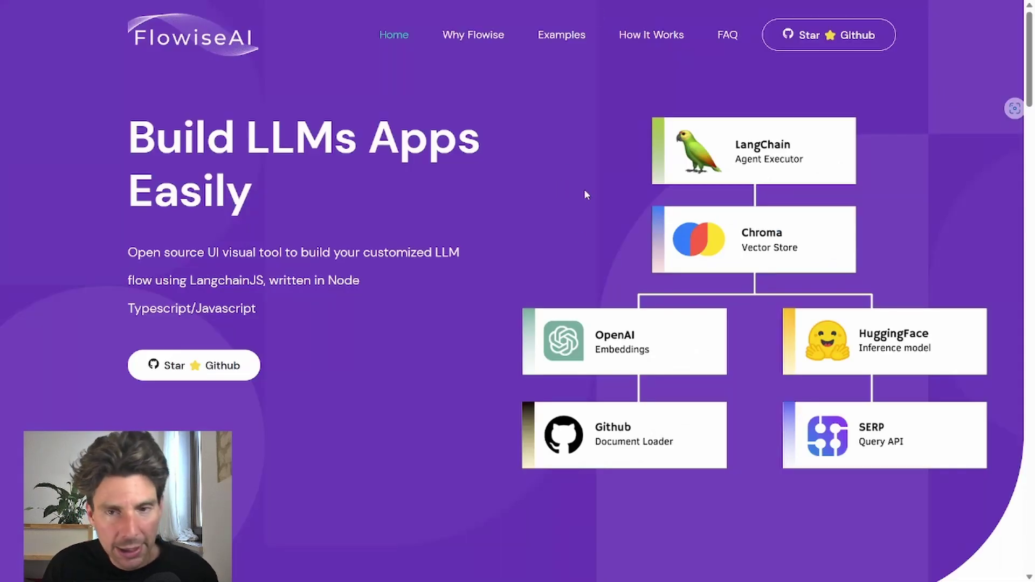
left_click(842, 48)
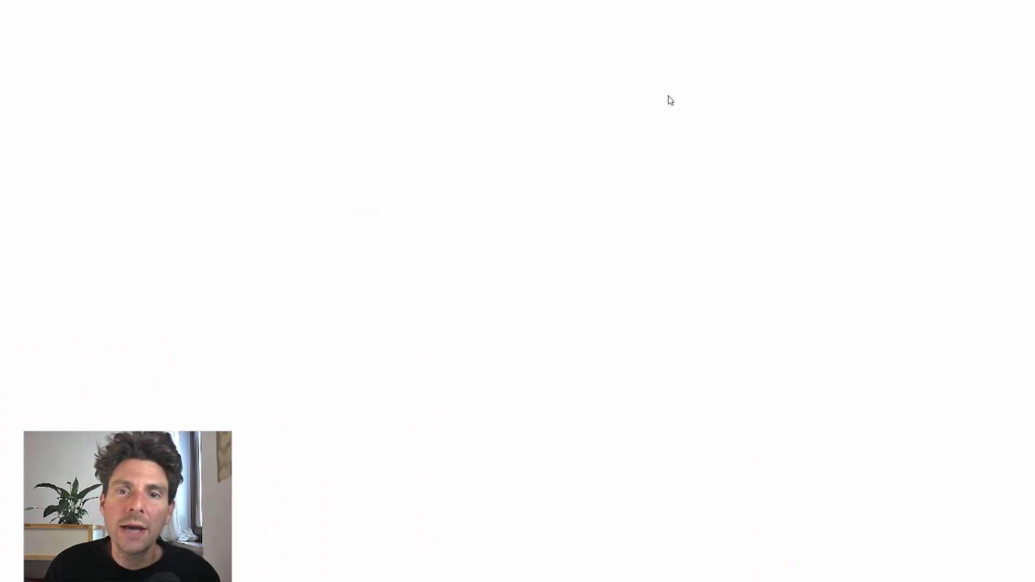
scroll(283, 300, "down", 10)
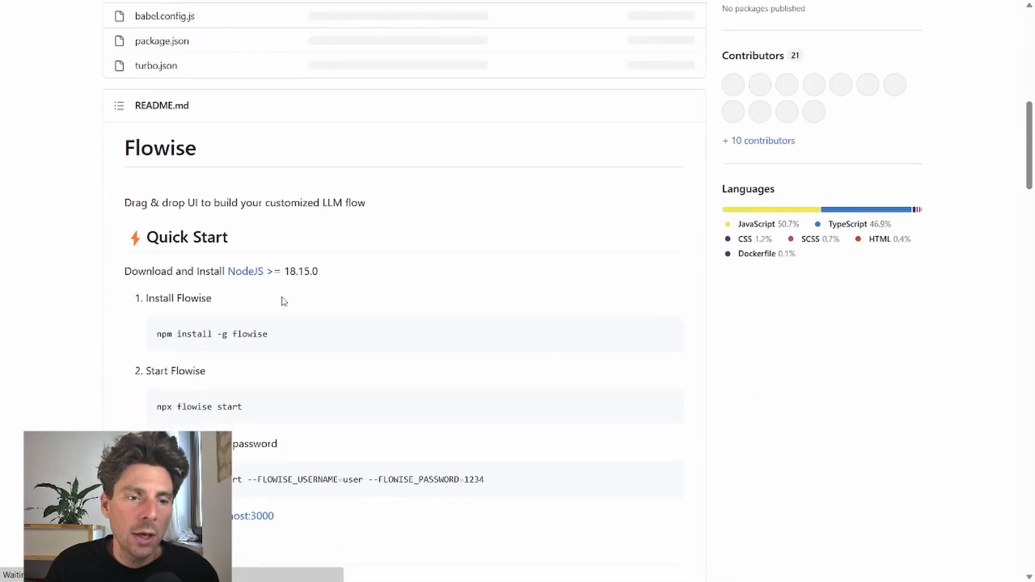
scroll(275, 194, "up", 4)
scroll(275, 194, "down", 7)
left_click_drag(268, 263, 149, 266)
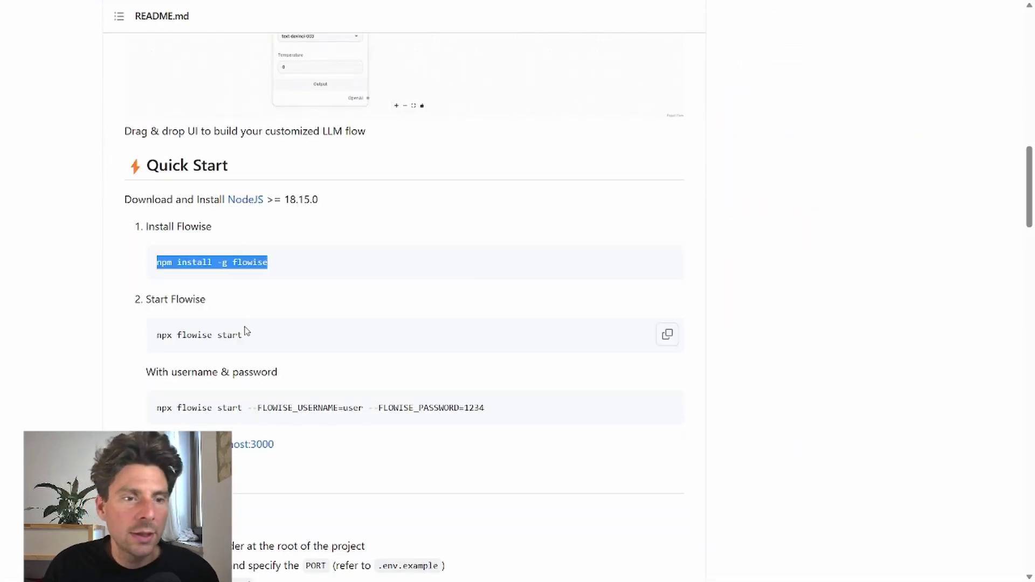
key("alt+Tab")
key("alt+Tab")
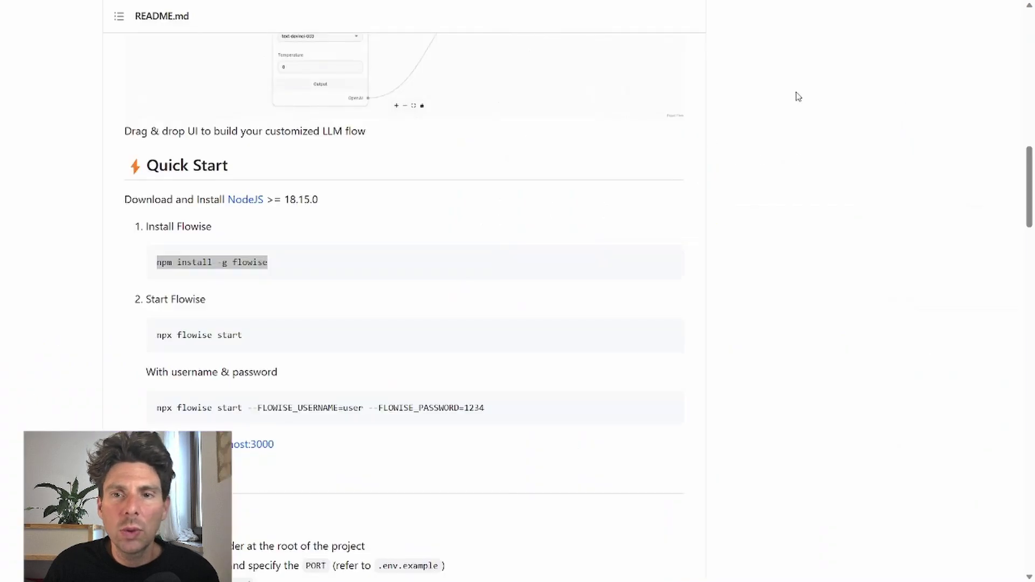
mouse_move(972, 4)
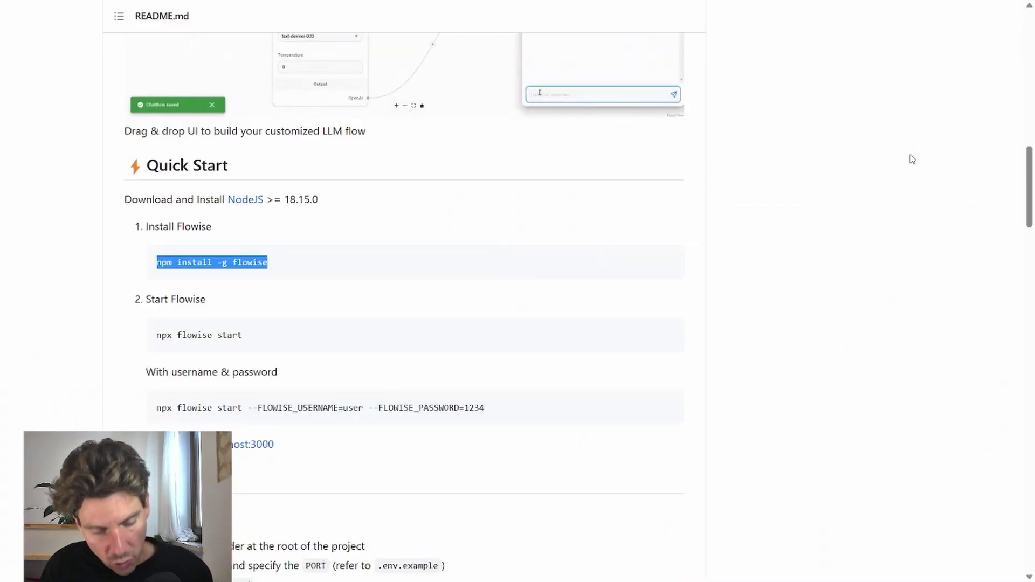
Return to the New folder (2) window in File Explorer and rename the extracted Flowise-main folder as Flowise-main2.
key("super")
mouse_move(572, 570)
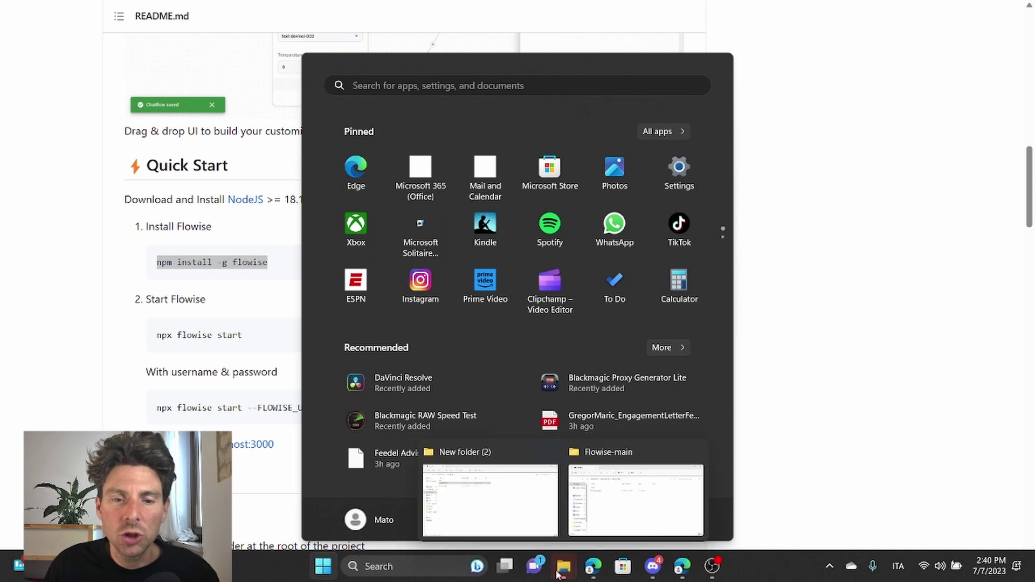
left_click(533, 499)
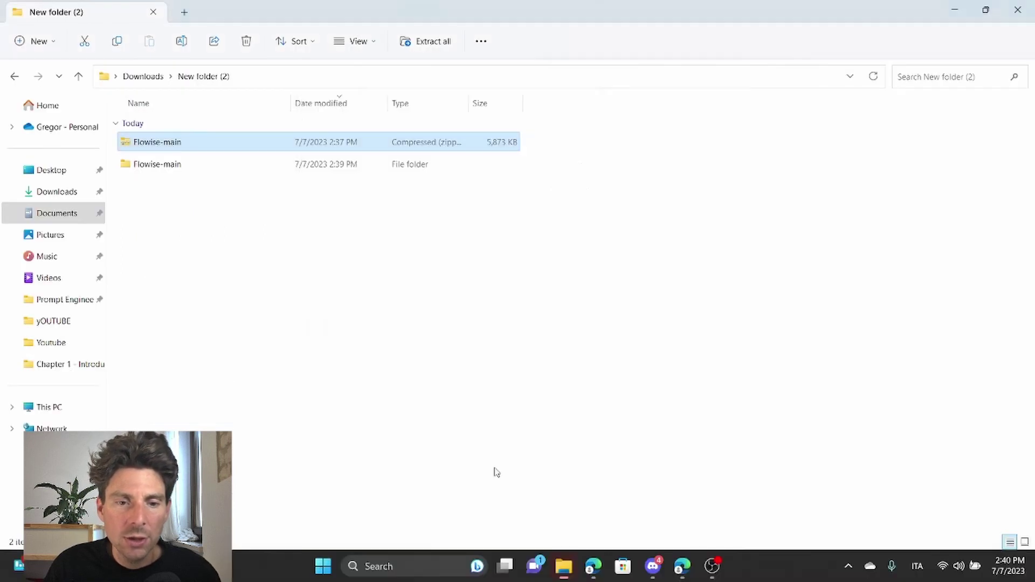
left_click(170, 165)
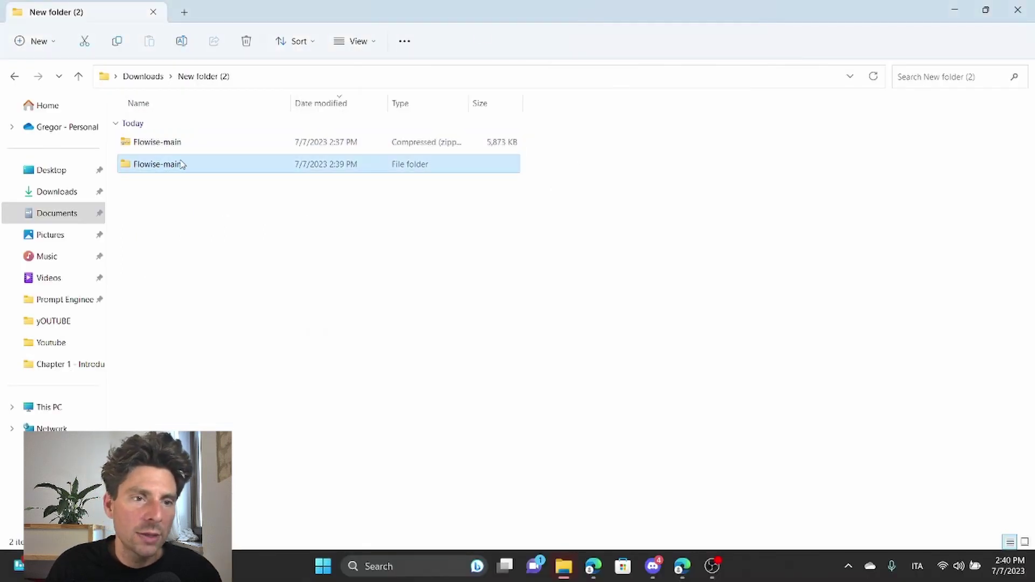
left_click(181, 164)
left_click(187, 163)
type("2")
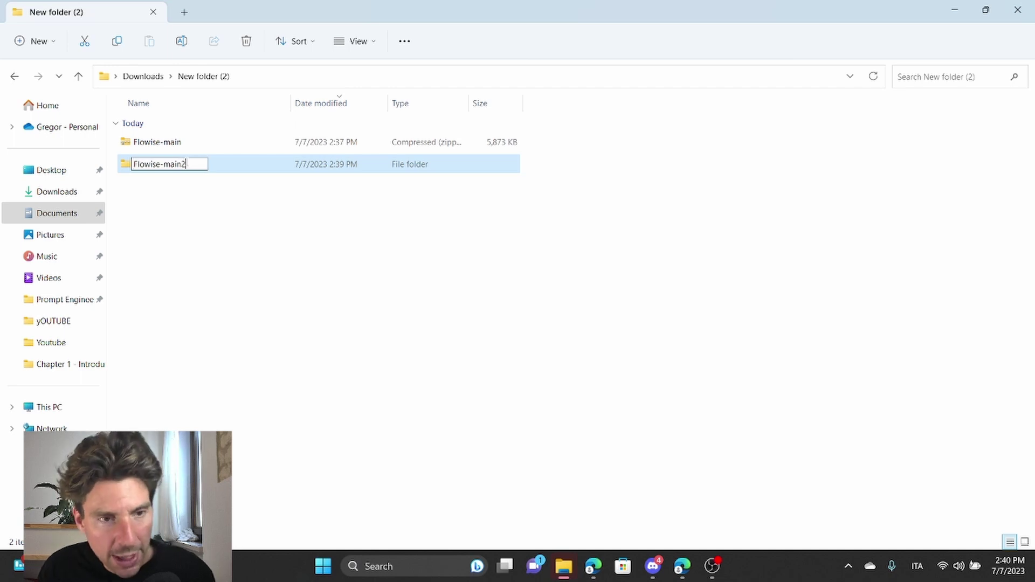
left_click(209, 199)
left_click(238, 143)
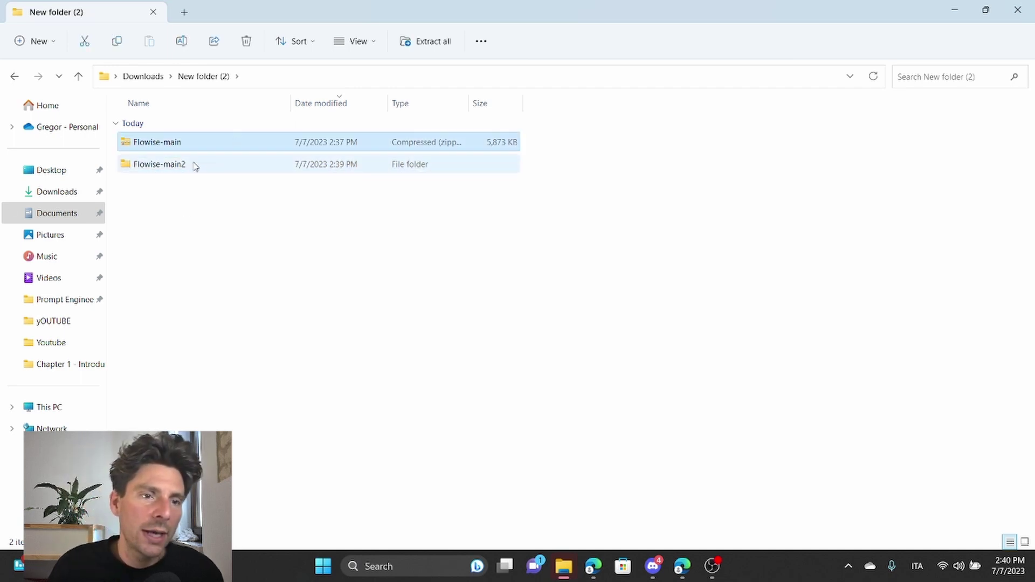
Move the Flowise-main2 folder into the Dev folder on the C: drive.
left_click(12, 408)
left_click(18, 429)
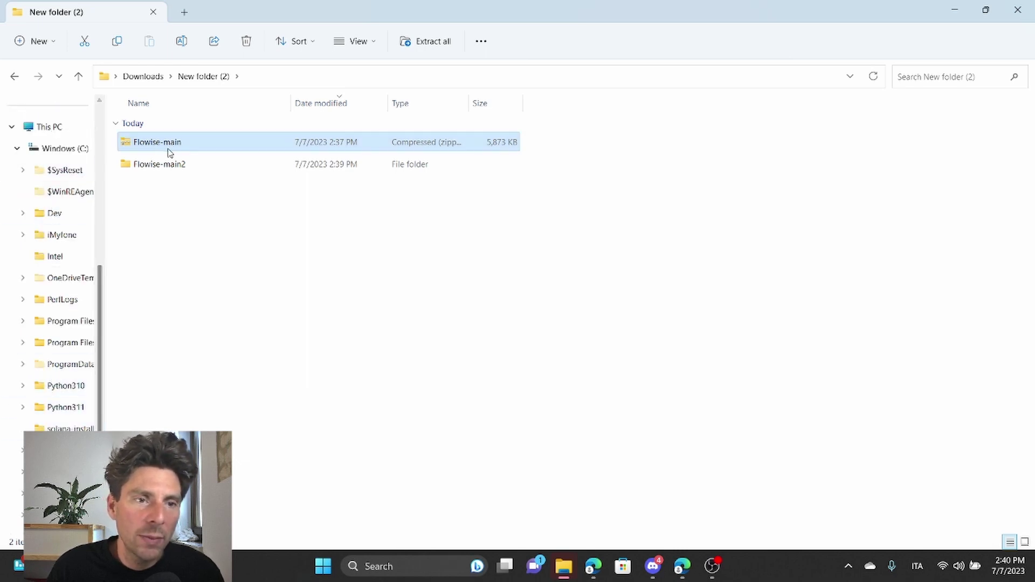
left_click_drag(169, 168, 47, 212)
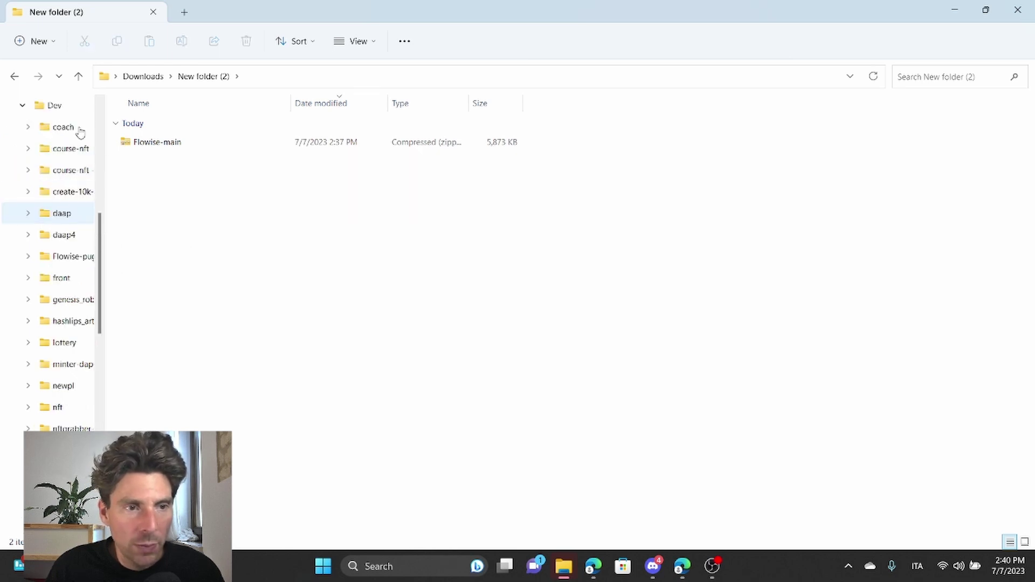
Locate the Flowise-pugliai folder in Dev and show the full path of the Dev directory.
scroll(62, 205, "down", 3)
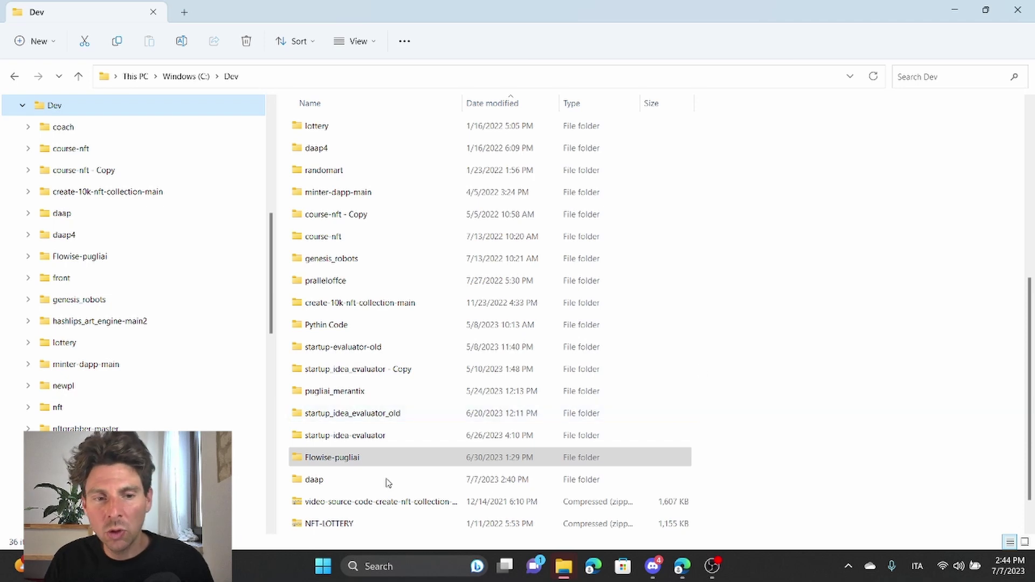
left_click(371, 462)
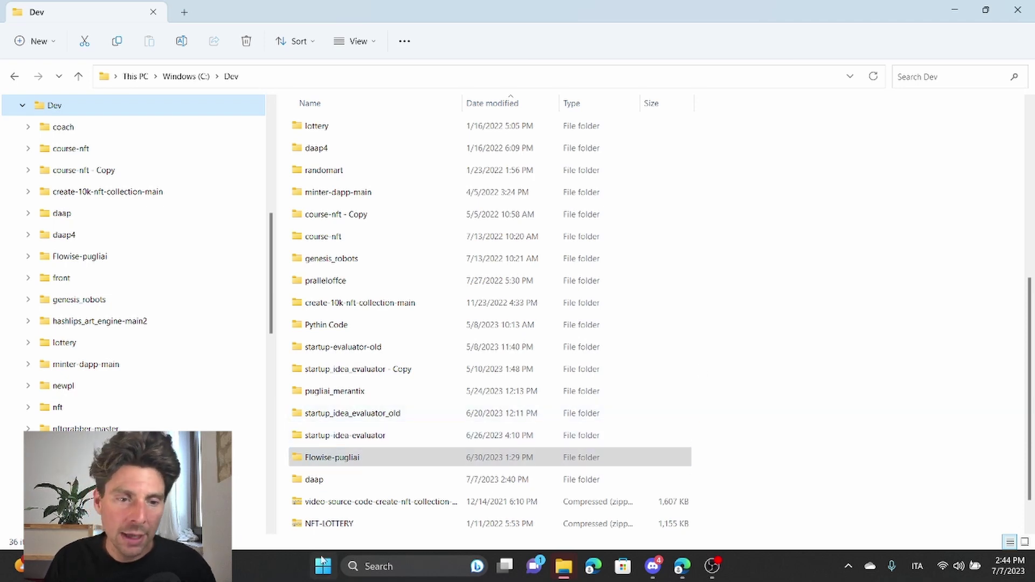
left_click(276, 78)
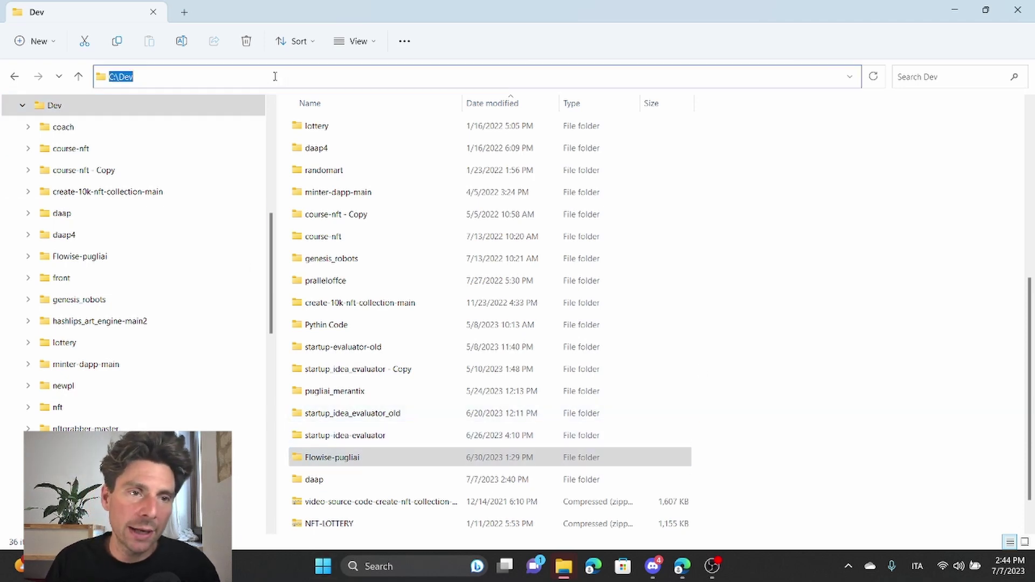
Open a Terminal window and change the working directory to c:/Dev.
left_click(323, 566)
type("term")
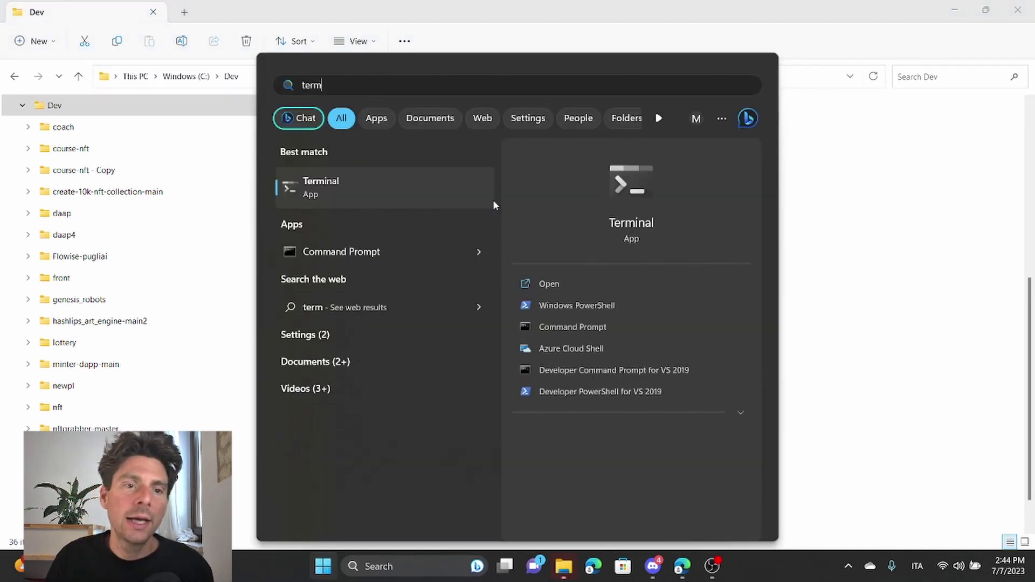
key("Return")
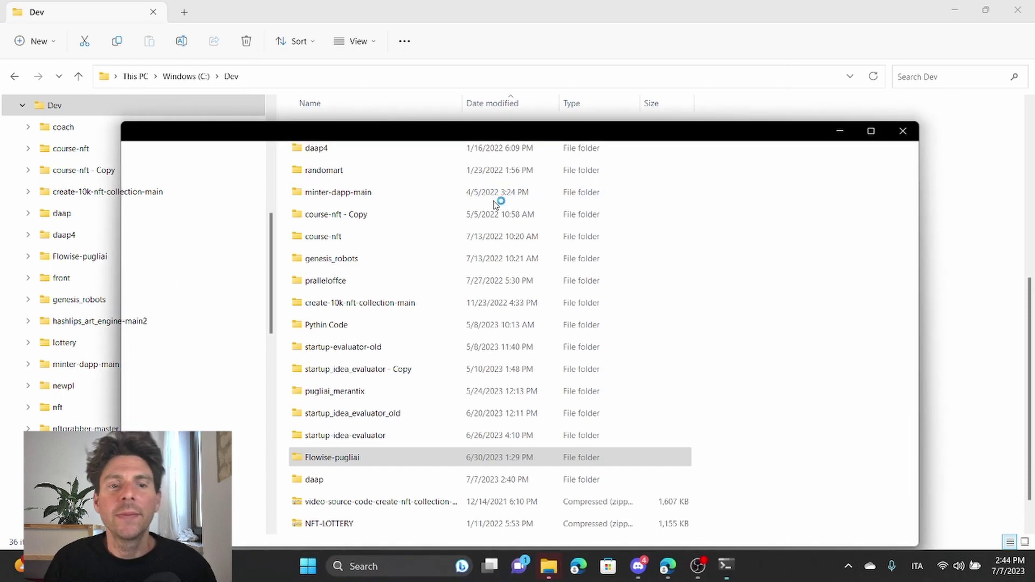
key("Up")
key("Up")
key("Up")
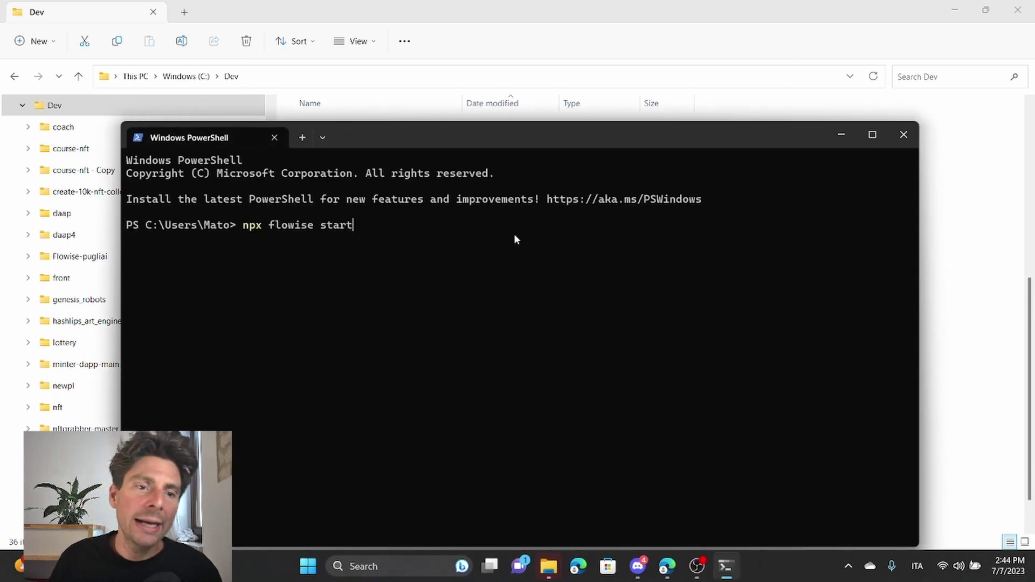
key("Down")
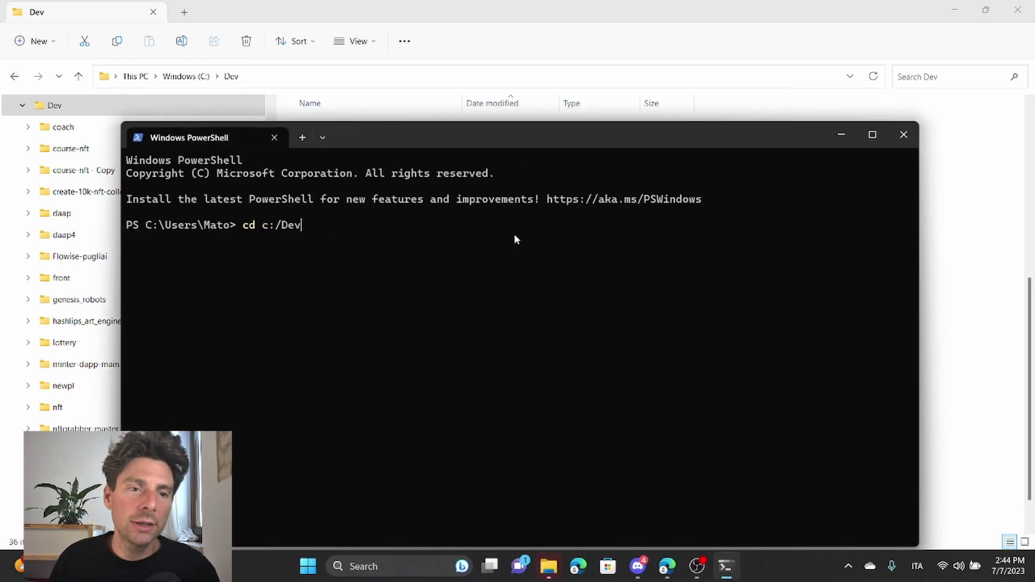
key("Return")
Change the working directory to the Flowise-pugliai folder inside Dev.
key("Up")
key("Up")
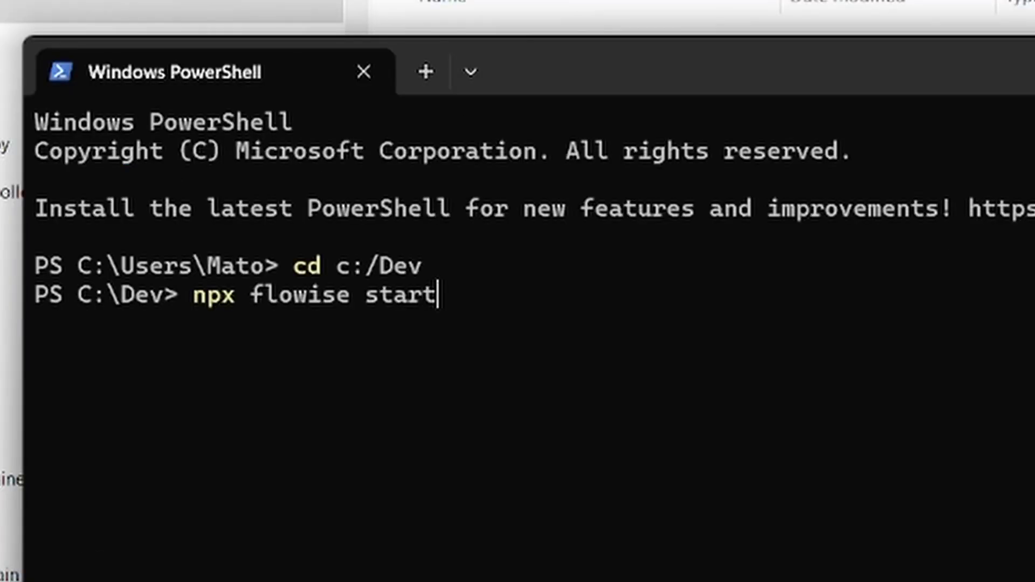
key("Up")
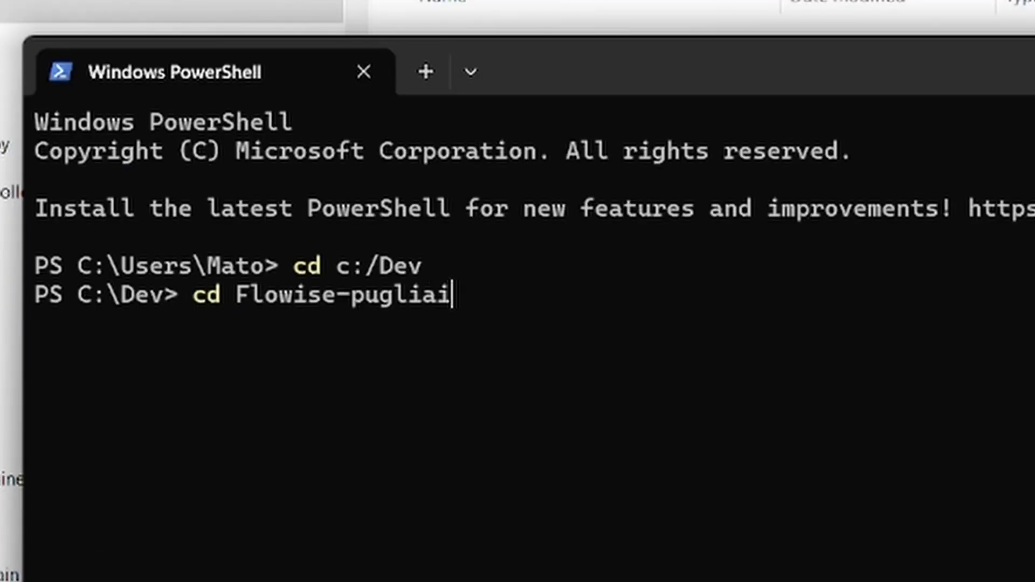
key("BackSpace")
type("i")
key("Return")
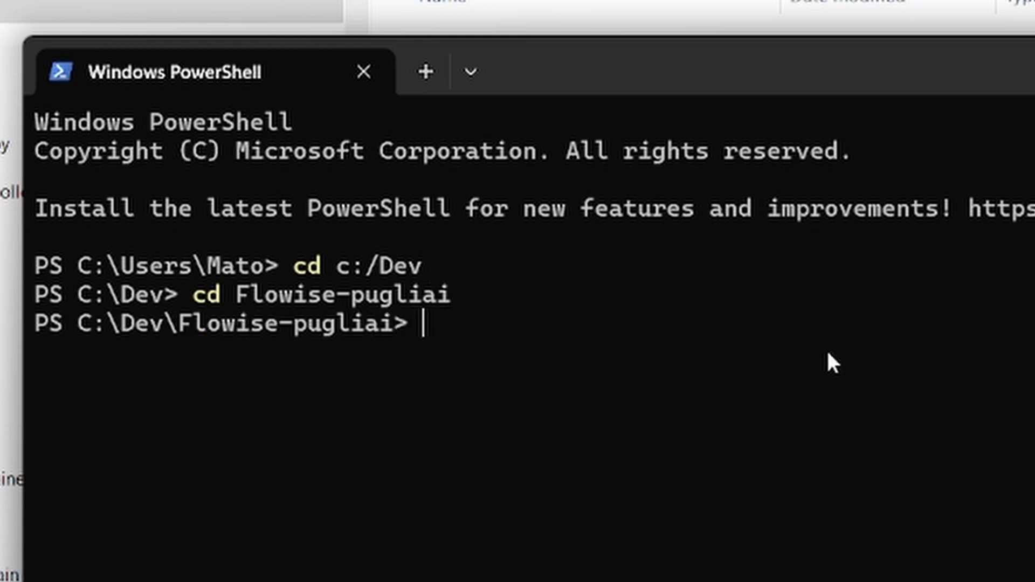
type("npm install -g flowise")
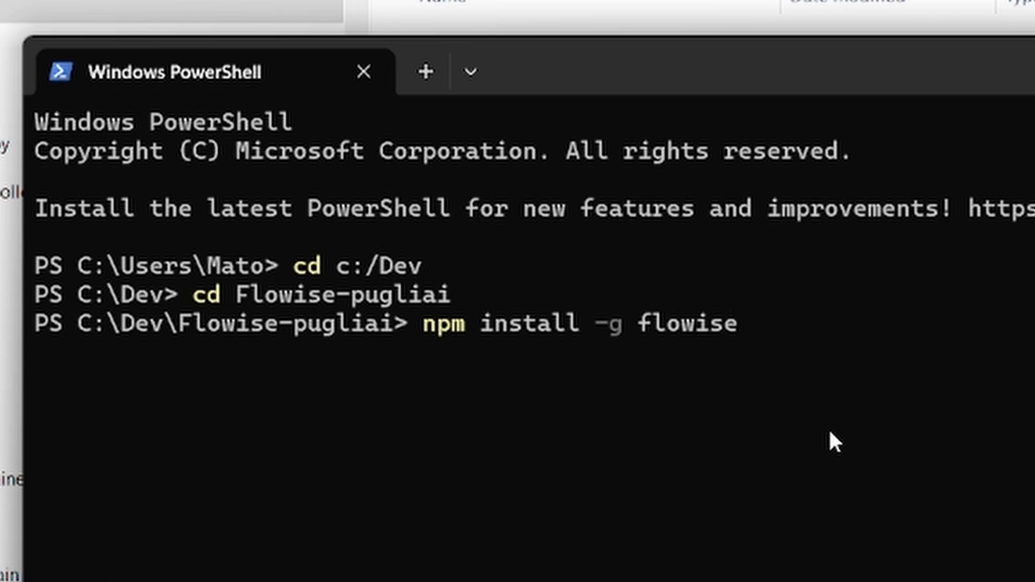
key("BackSpace")
key("BackSpace")
key("BackSpace")
key("BackSpace")
key("BackSpace")
key("BackSpace")
key("BackSpace")
key("BackSpace")
key("BackSpace")
key("BackSpace")
key("BackSpace")
key("BackSpace")
key("BackSpace")
key("BackSpace")
key("BackSpace")
key("BackSpace")
key("BackSpace")
key("BackSpace")
key("BackSpace")
key("BackSpace")
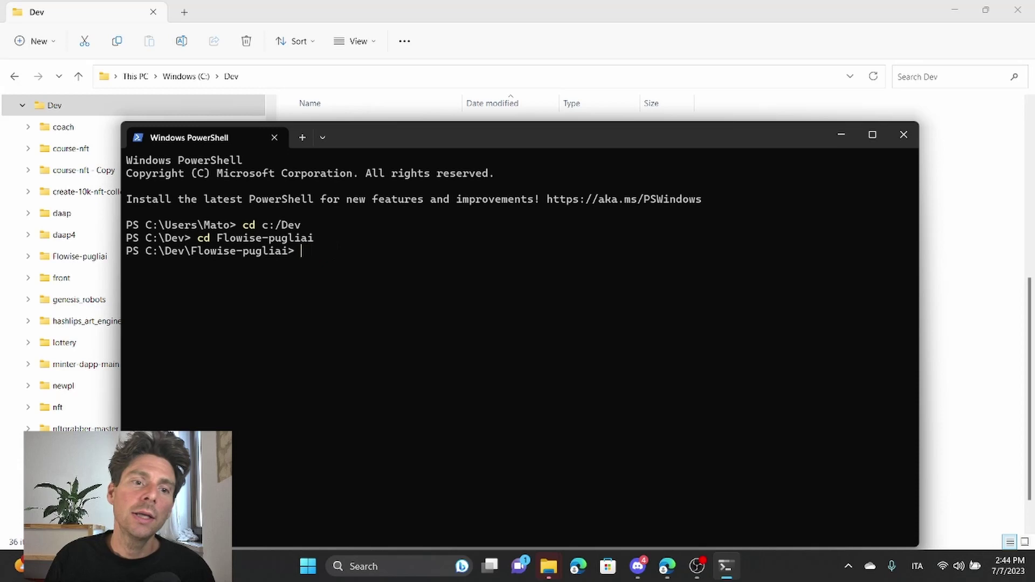
Start Flowise from the Flowise-pugliai folder with the command npx flowise start.
key("Up")
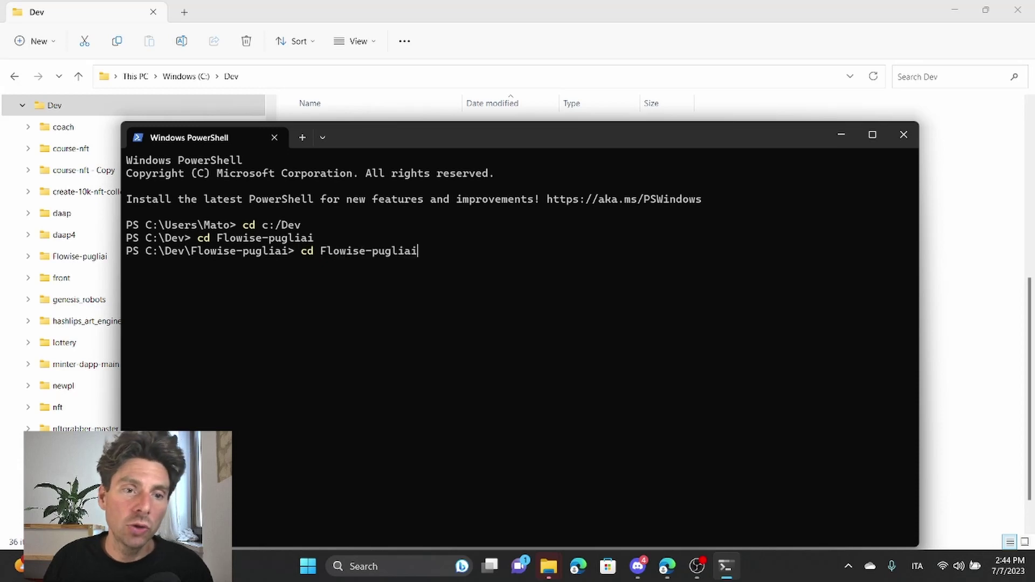
key("Up")
key("Up")
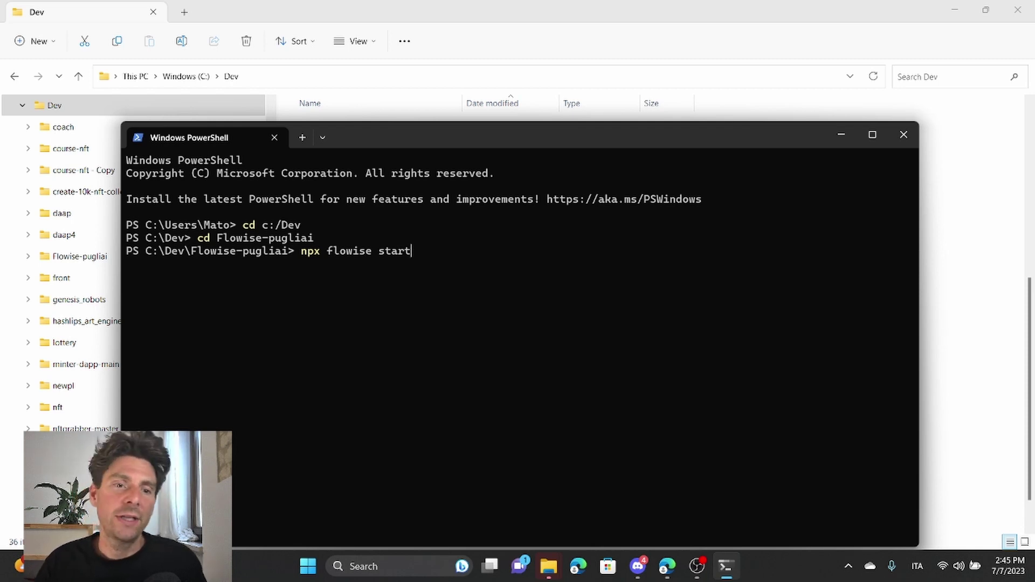
key("Return")
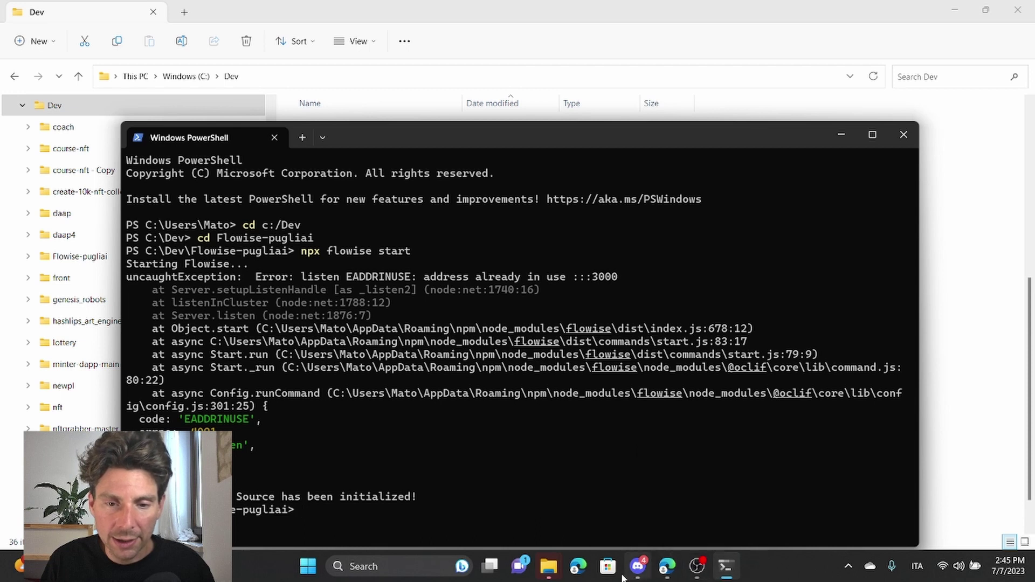
Switch to the Edge browser, open the local Flowise interface at localhost:3000 and show its address.
left_click(578, 567)
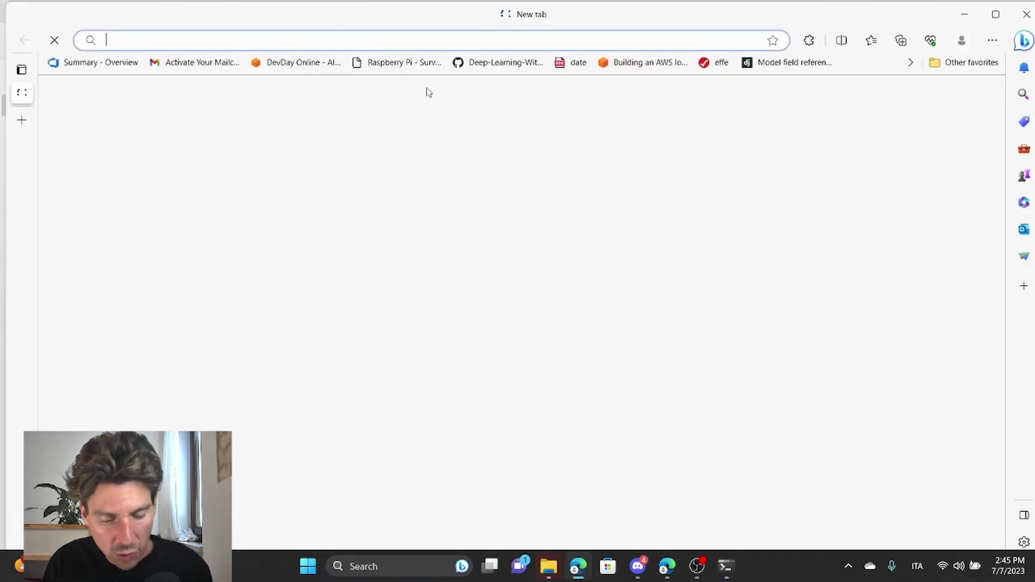
type("300")
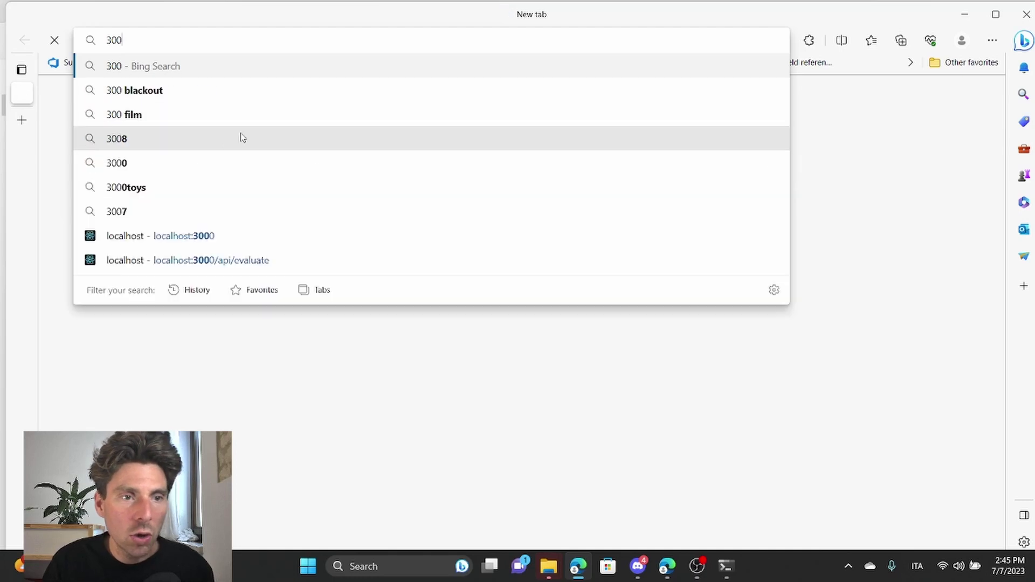
left_click(267, 242)
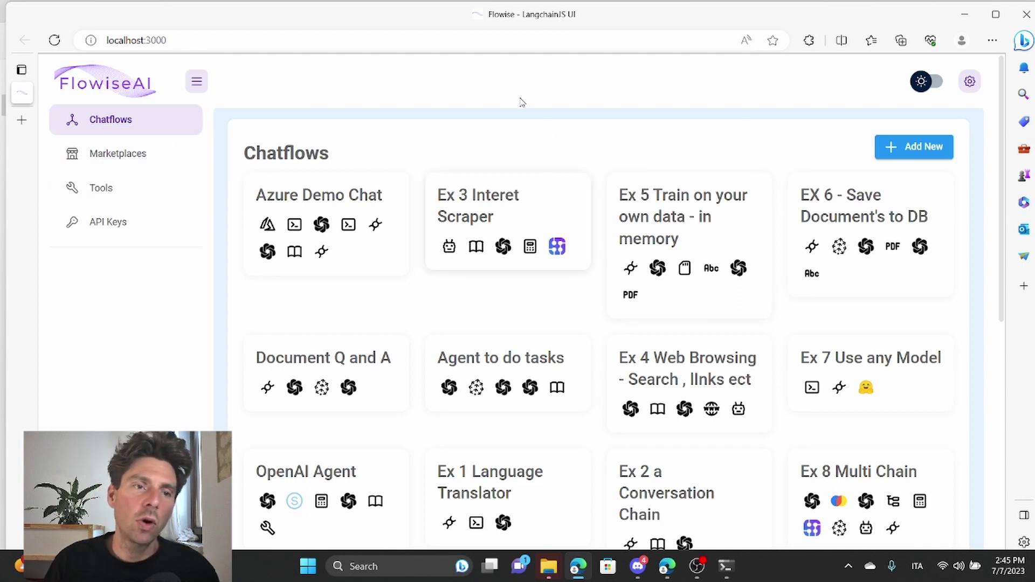
left_click(174, 40)
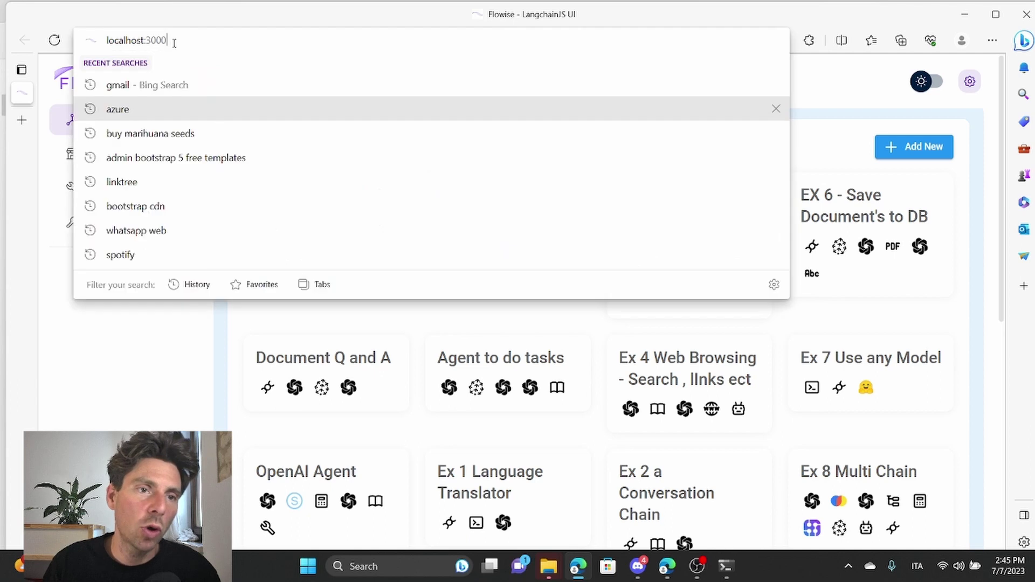
left_click(159, 408)
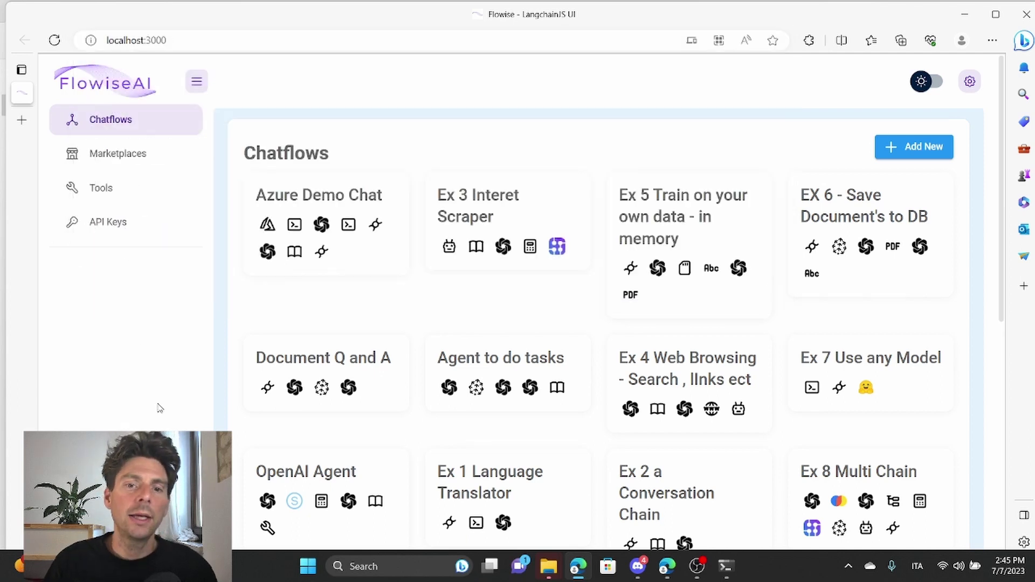